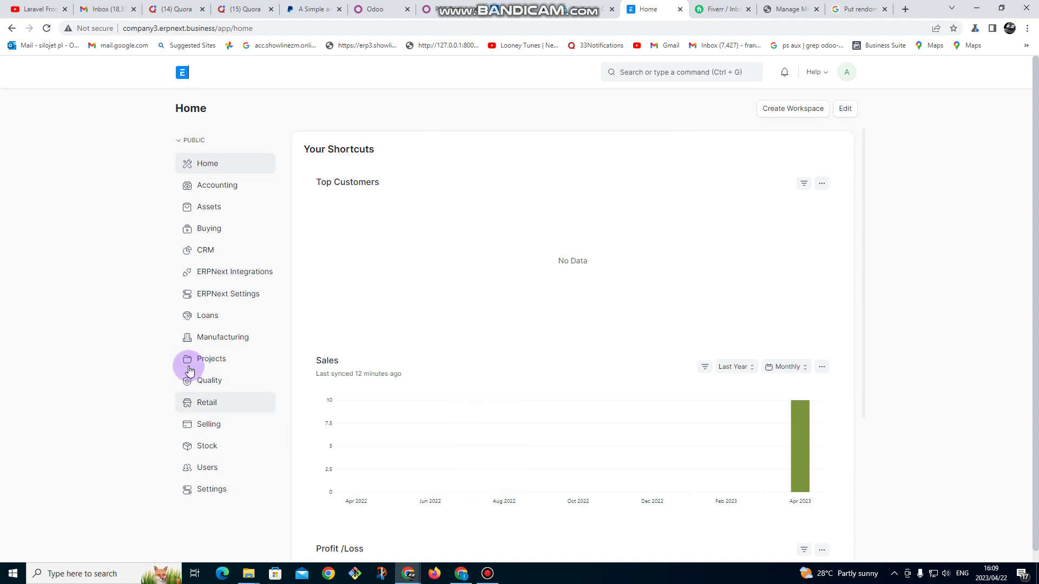
Start a new BOM in Manufacturing for the production item metalic paint 5L.
{"action": "left_click", "coordinate": [203, 344]}
{"action": "left_click", "coordinate": [323, 177]}
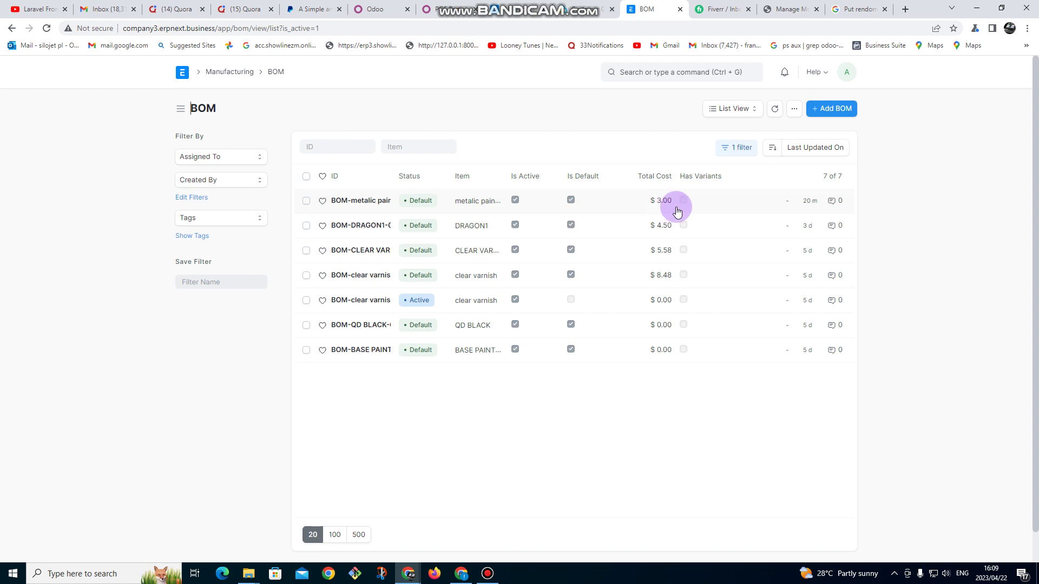
{"action": "left_click", "coordinate": [836, 108]}
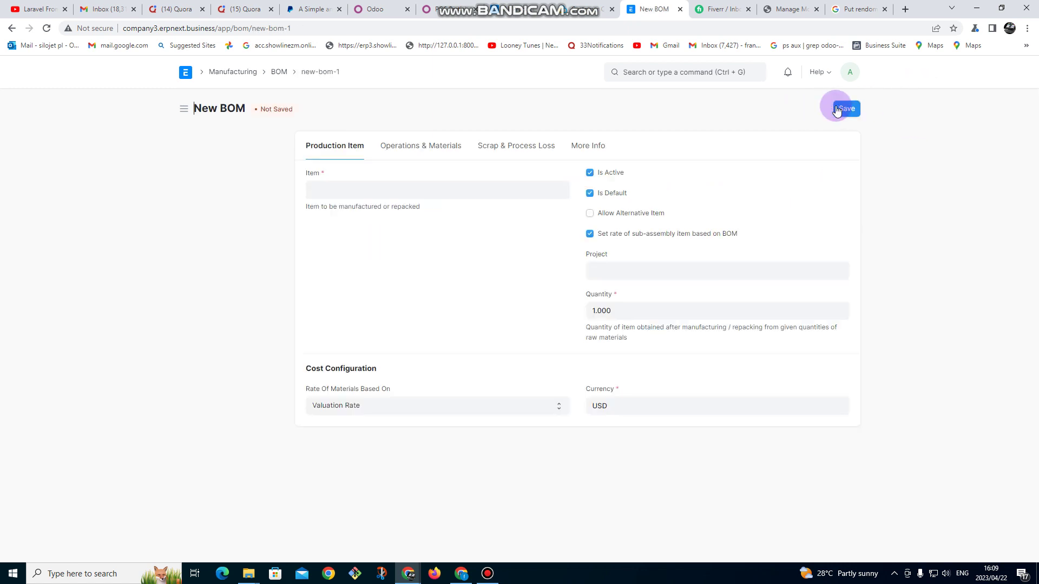
{"action": "left_click", "coordinate": [345, 190]}
{"action": "type", "text": "metalic"}
{"action": "left_click", "coordinate": [343, 213]}
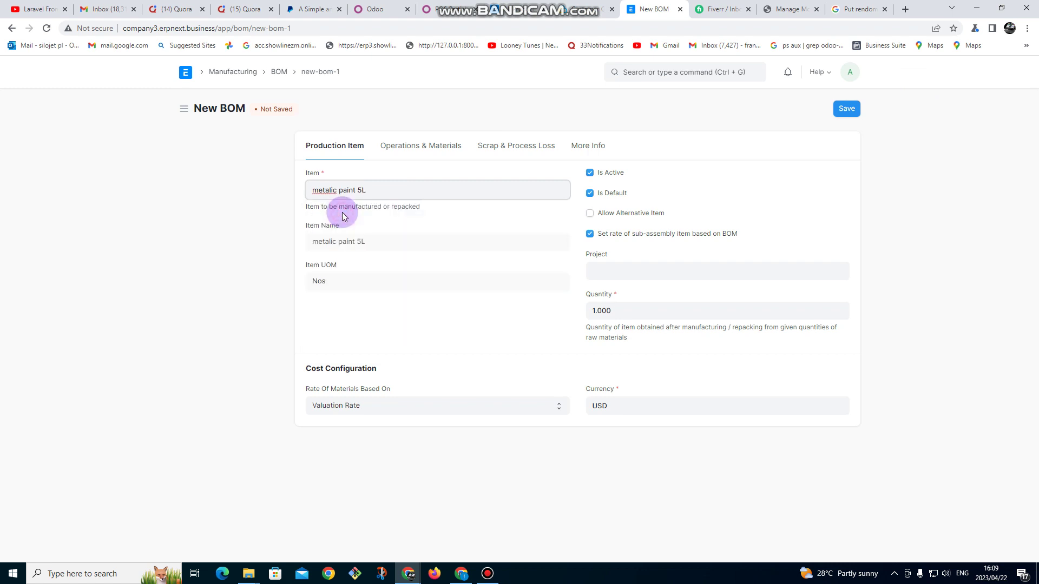
Enable operations for the BOM and add a LIVE MIXING operation with workstation type MIXER 1.
{"action": "left_click", "coordinate": [399, 146]}
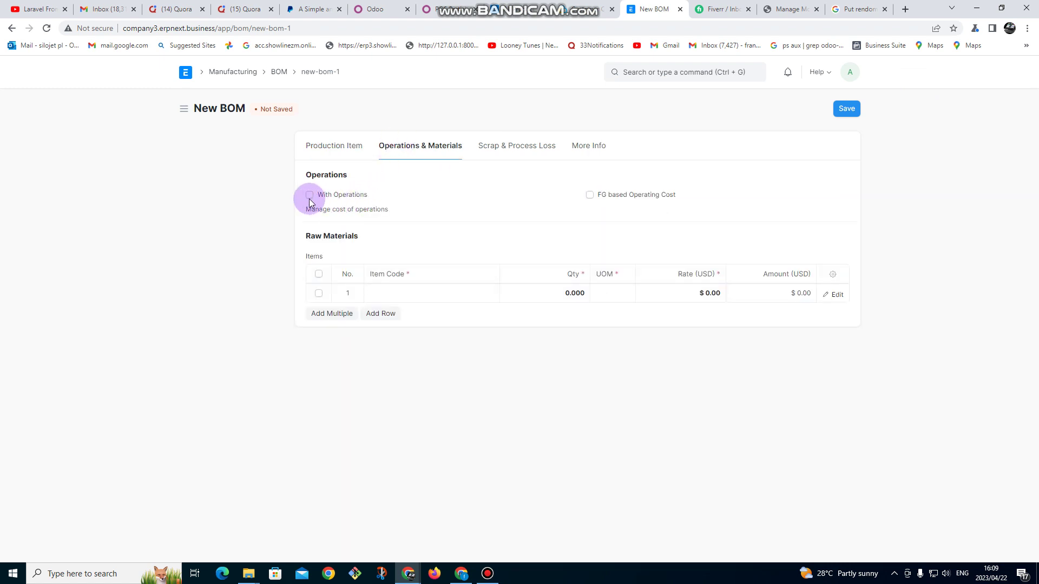
{"action": "left_click", "coordinate": [310, 196]}
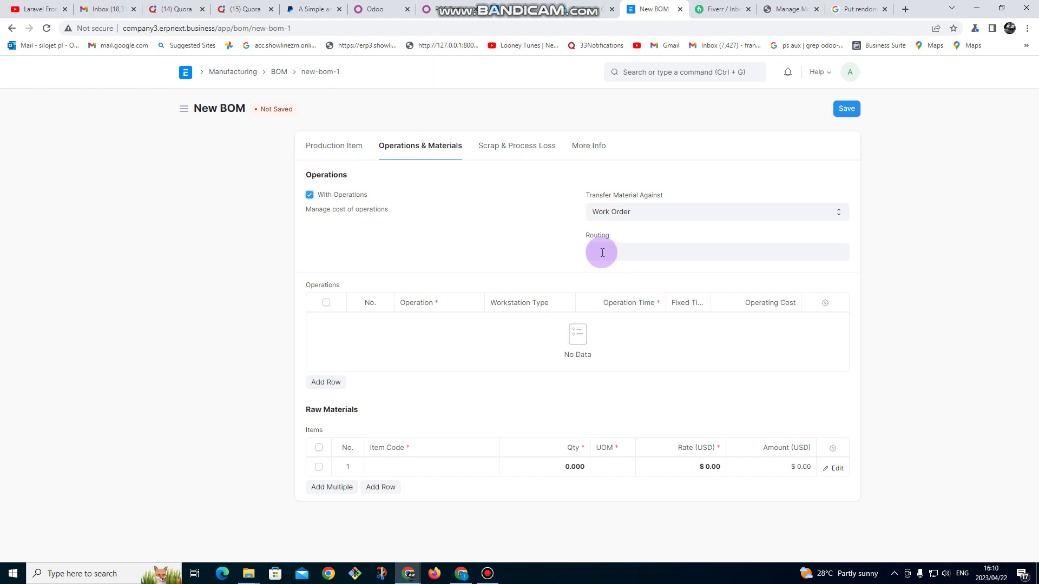
{"action": "left_click", "coordinate": [325, 383]}
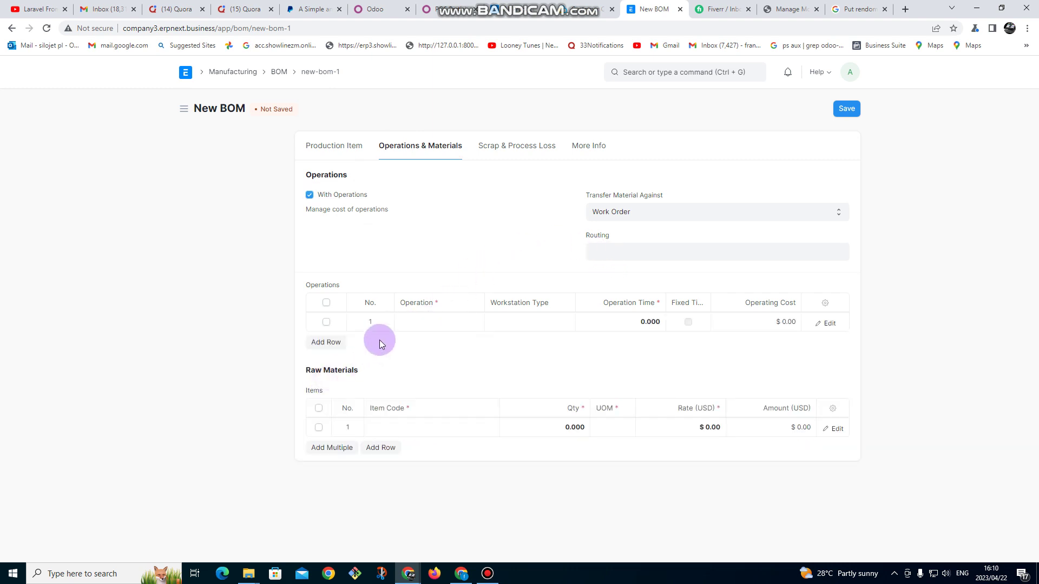
{"action": "left_click", "coordinate": [435, 322]}
{"action": "type", "text": "m"}
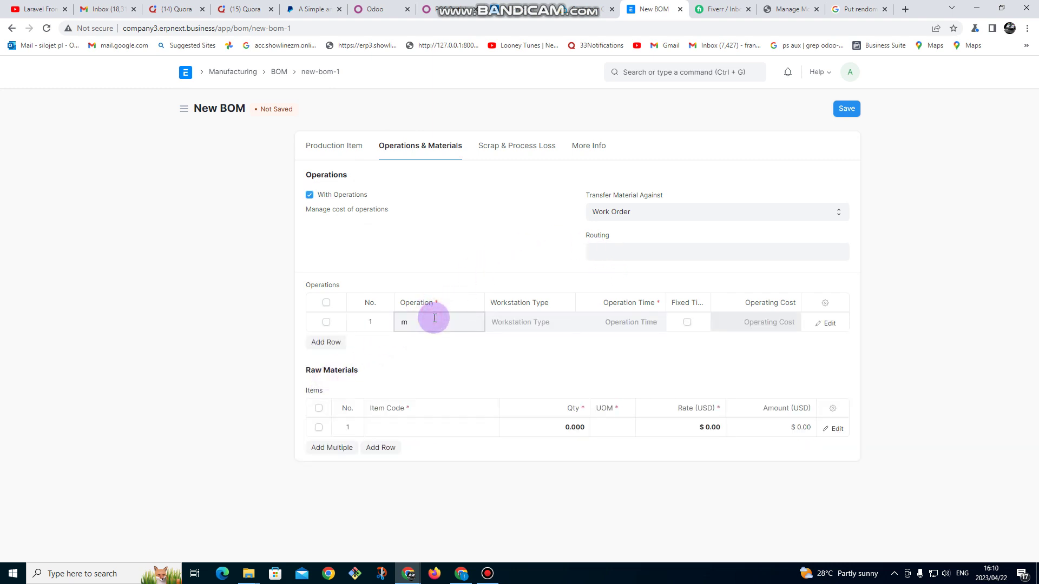
{"action": "left_click", "coordinate": [439, 370]}
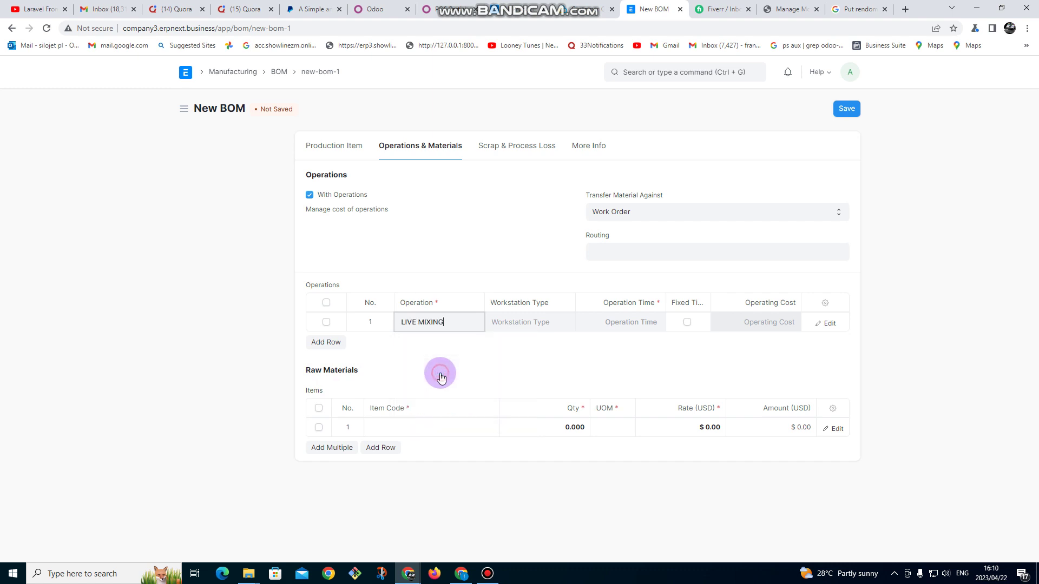
{"action": "left_click", "coordinate": [508, 324]}
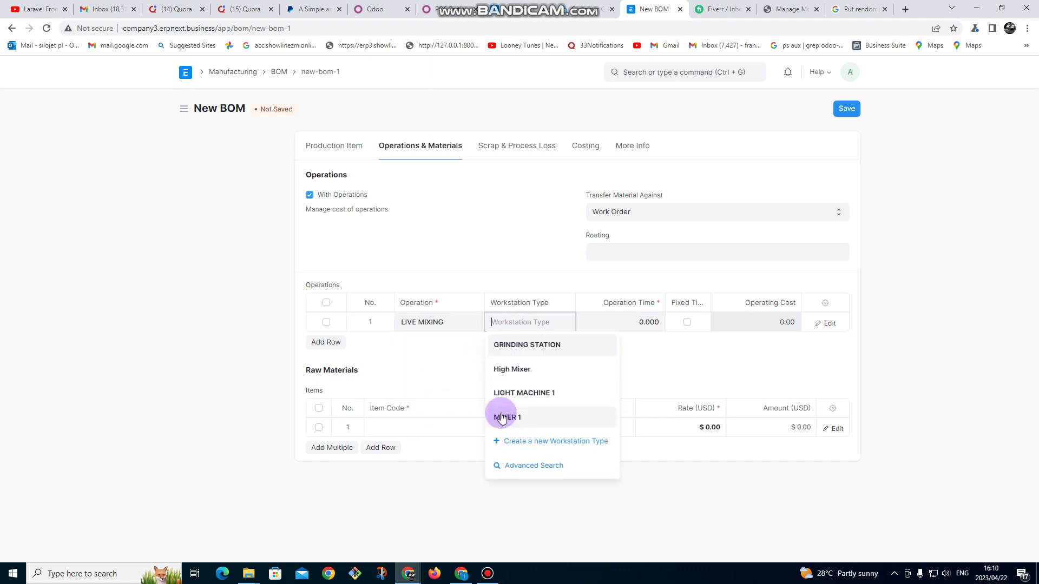
{"action": "left_click", "coordinate": [501, 414]}
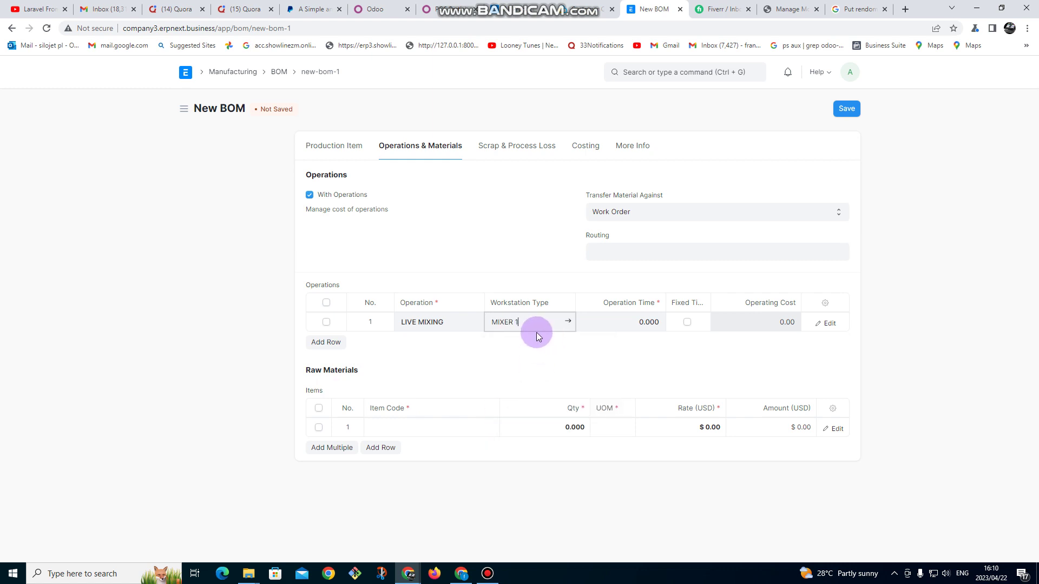
Examine the operation time and costing fields in the LIVE MIXING operation's detailed row.
{"action": "left_click", "coordinate": [401, 429]}
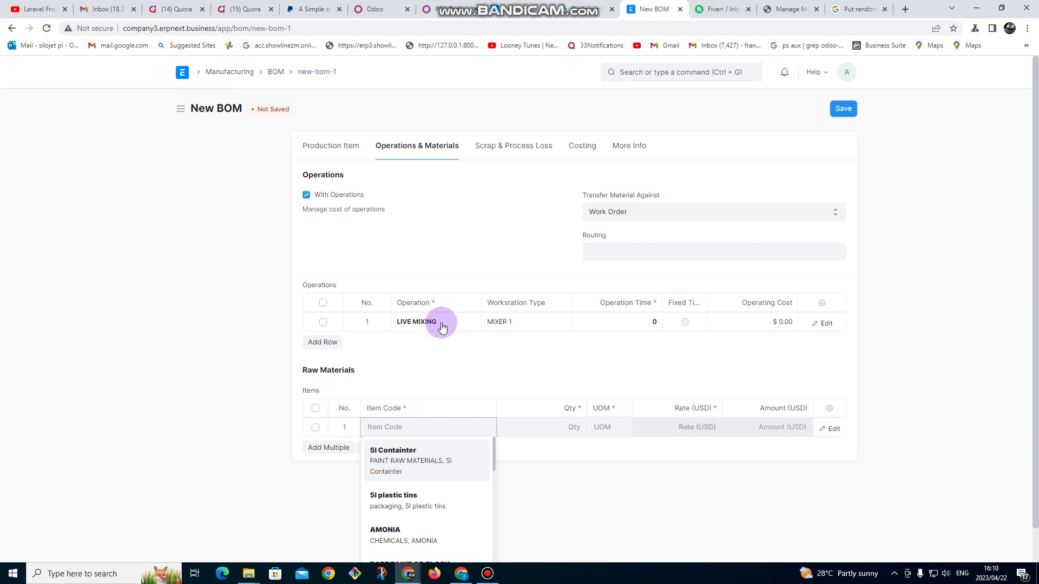
{"action": "left_click", "coordinate": [456, 350]}
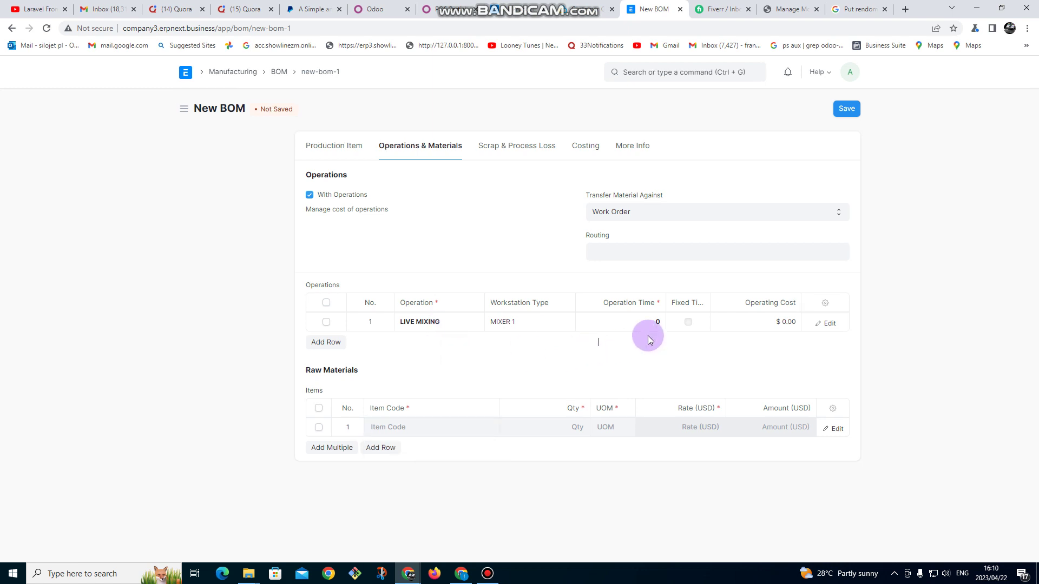
{"action": "left_click", "coordinate": [828, 323]}
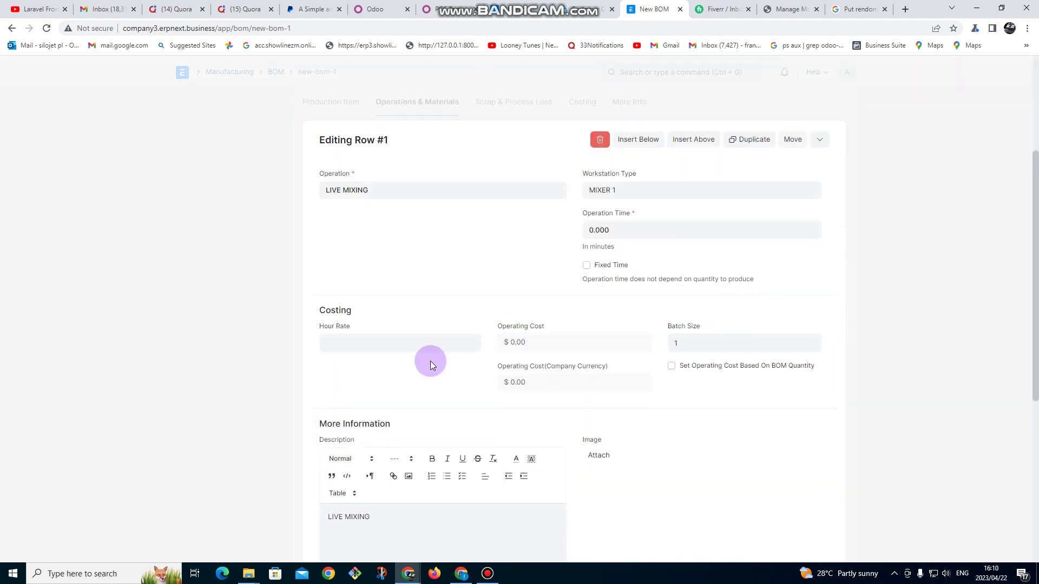
{"action": "left_click", "coordinate": [395, 345]}
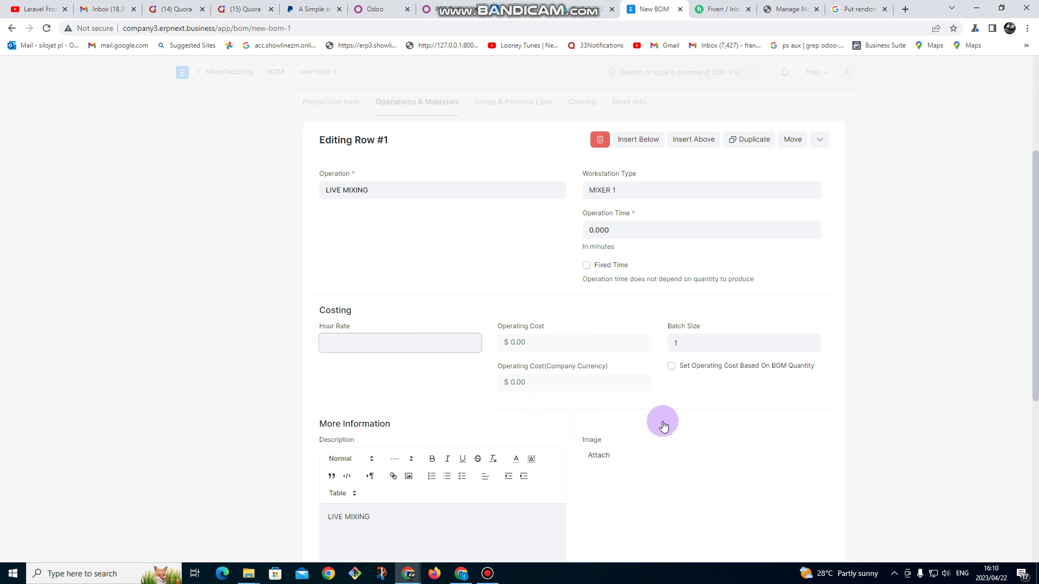
{"action": "scroll", "coordinate": [699, 387], "scroll_direction": "up", "scroll_amount": 4}
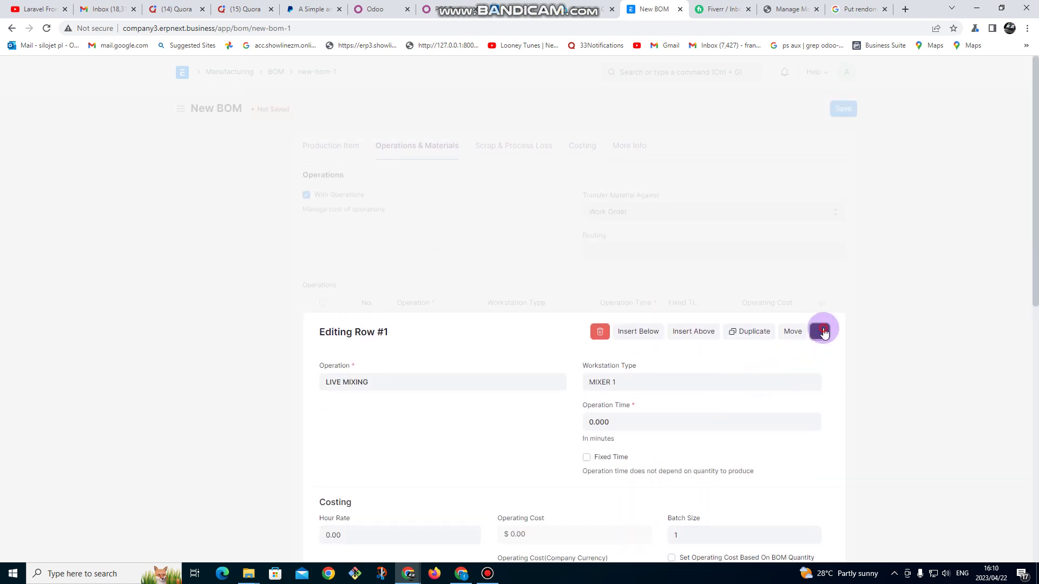
{"action": "left_click", "coordinate": [820, 330]}
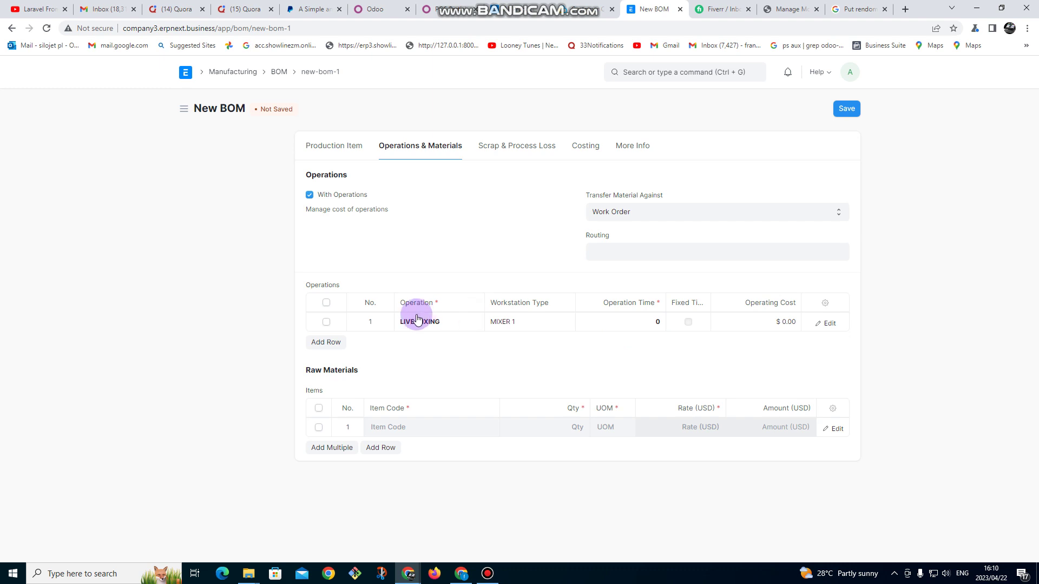
Set the first raw material item to 5l Containter.
{"action": "left_click", "coordinate": [392, 427]}
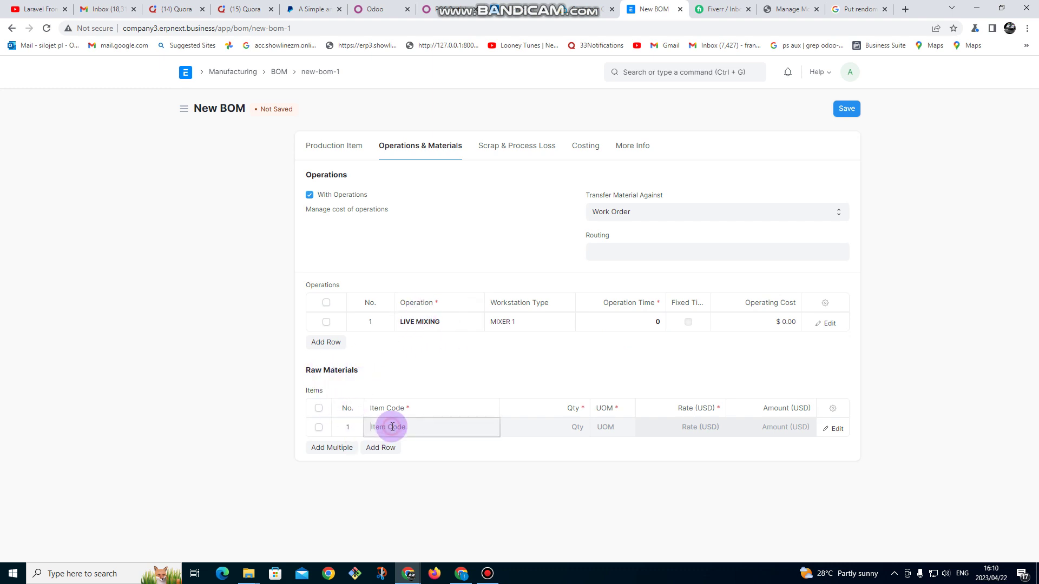
{"action": "scroll", "coordinate": [390, 429], "scroll_direction": "down", "scroll_amount": 1}
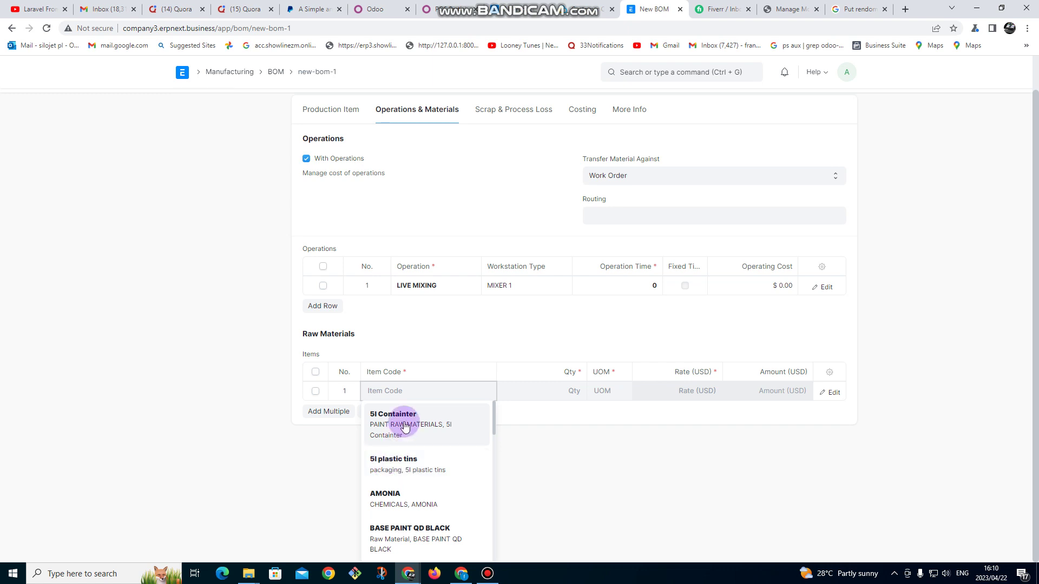
{"action": "left_click", "coordinate": [405, 427]}
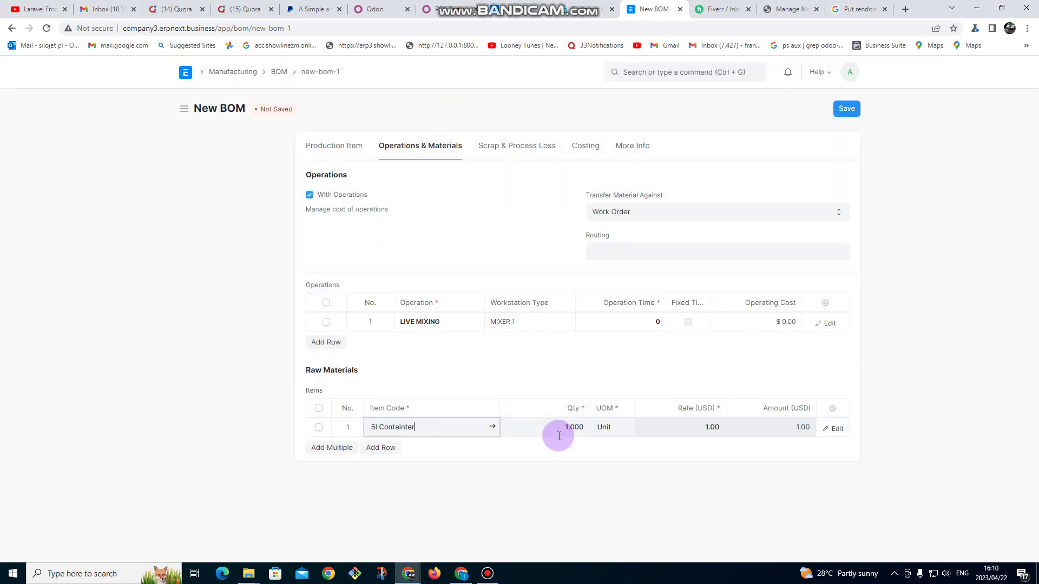
Add AMONIA as the second raw material with a quantity of 2.
{"action": "left_click", "coordinate": [395, 456]}
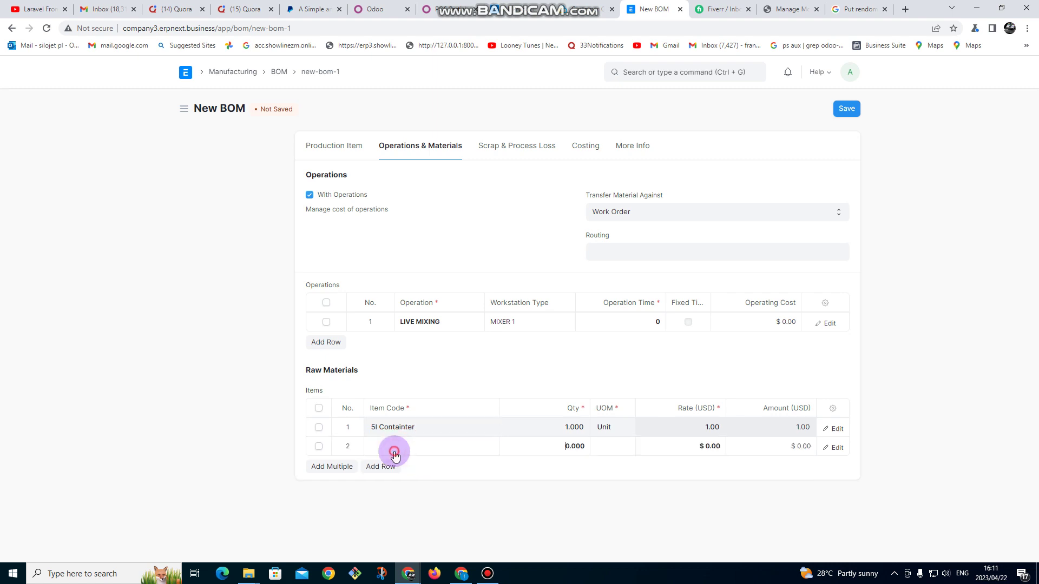
{"action": "left_click", "coordinate": [395, 452]}
{"action": "type", "text": "amo"}
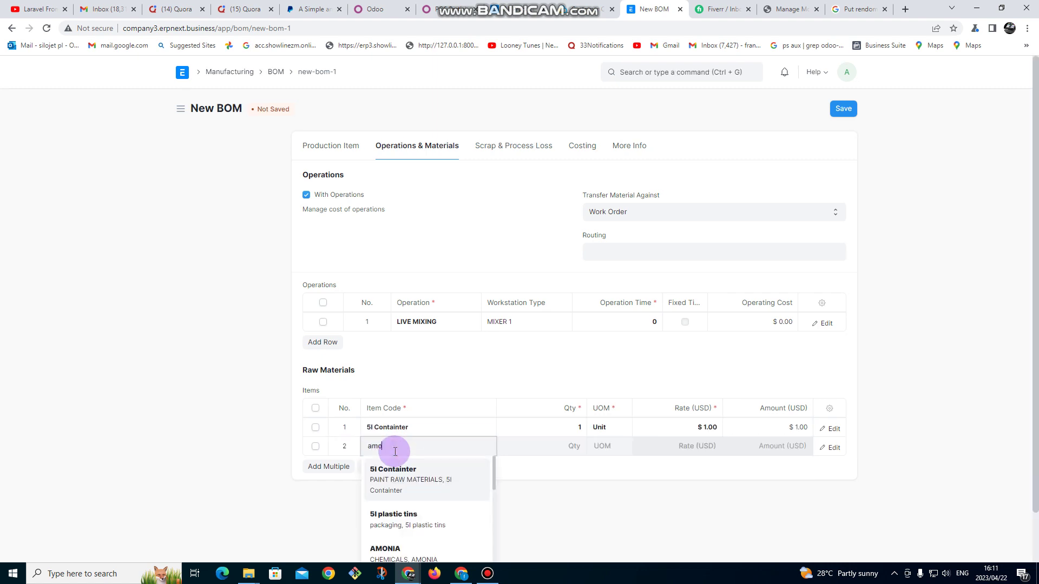
{"action": "left_click", "coordinate": [387, 471]}
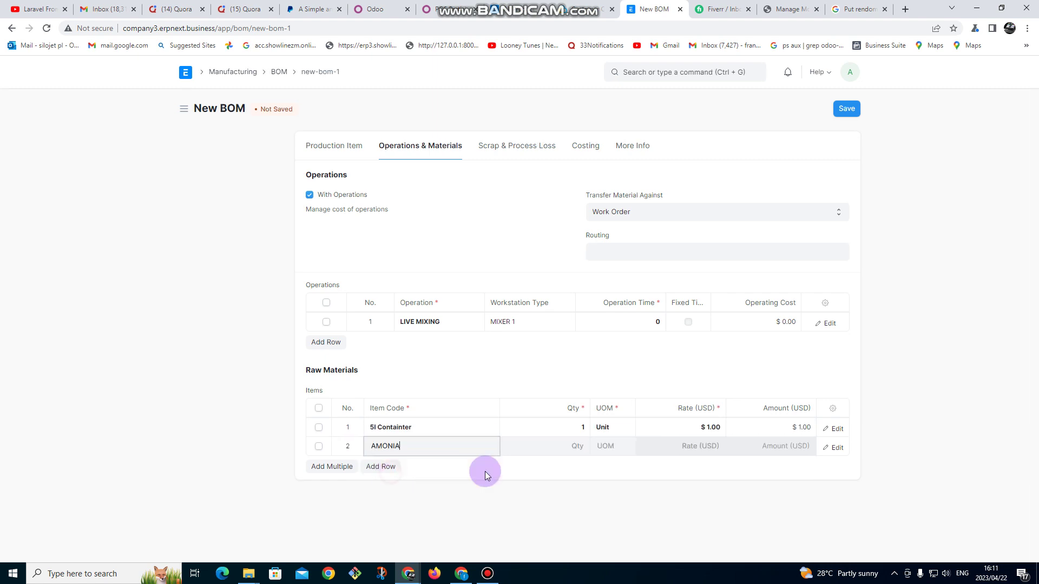
{"action": "left_click", "coordinate": [563, 448]}
{"action": "type", "text": "2"}
{"action": "key", "text": "ctrl+a"}
{"action": "type", "text": "2"}
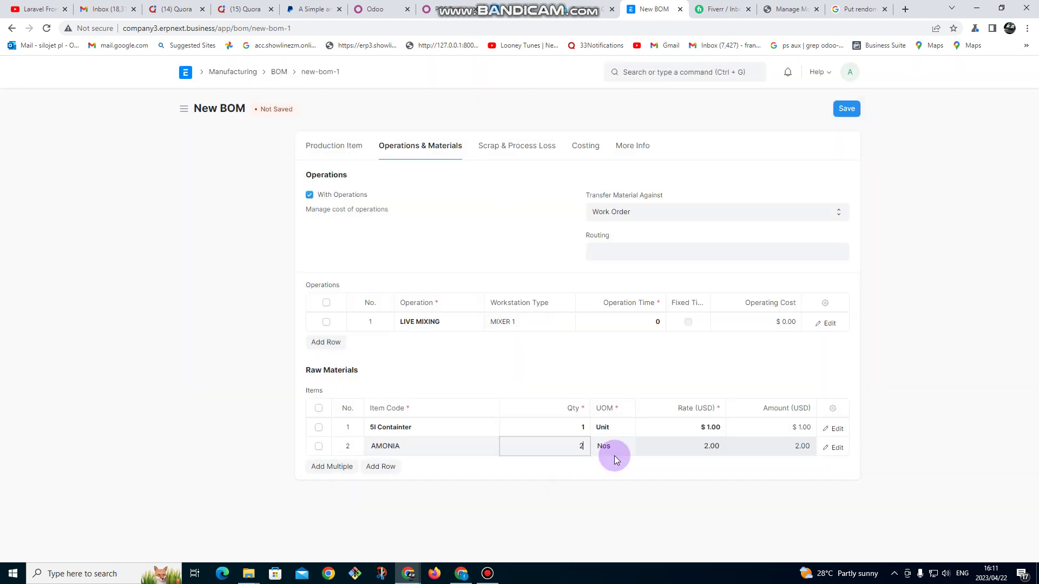
Add CALGON as the third raw material.
{"action": "left_click", "coordinate": [382, 466]}
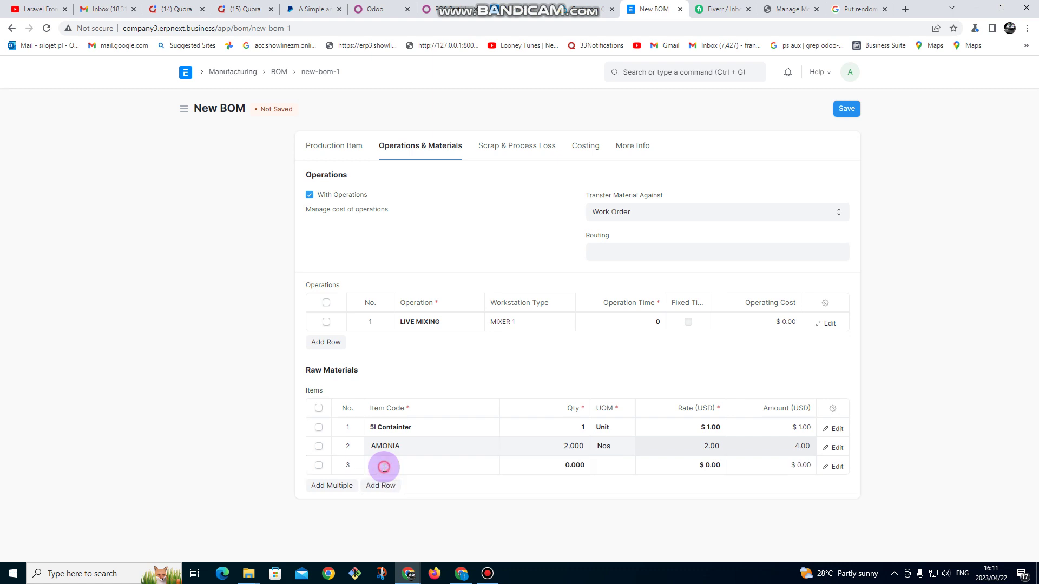
{"action": "left_click", "coordinate": [384, 467]}
{"action": "scroll", "coordinate": [383, 463], "scroll_direction": "down", "scroll_amount": 4}
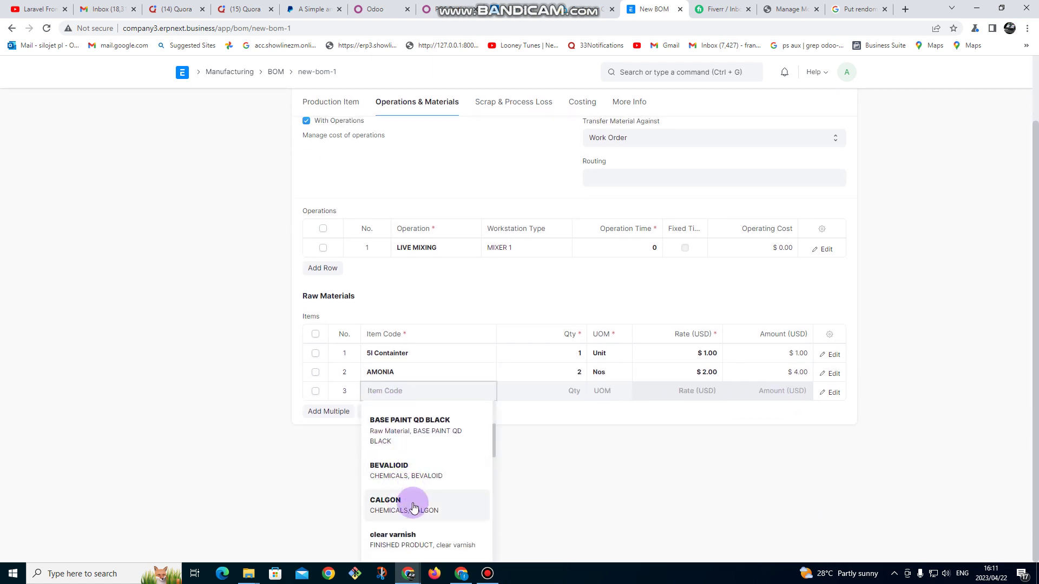
{"action": "left_click", "coordinate": [409, 500]}
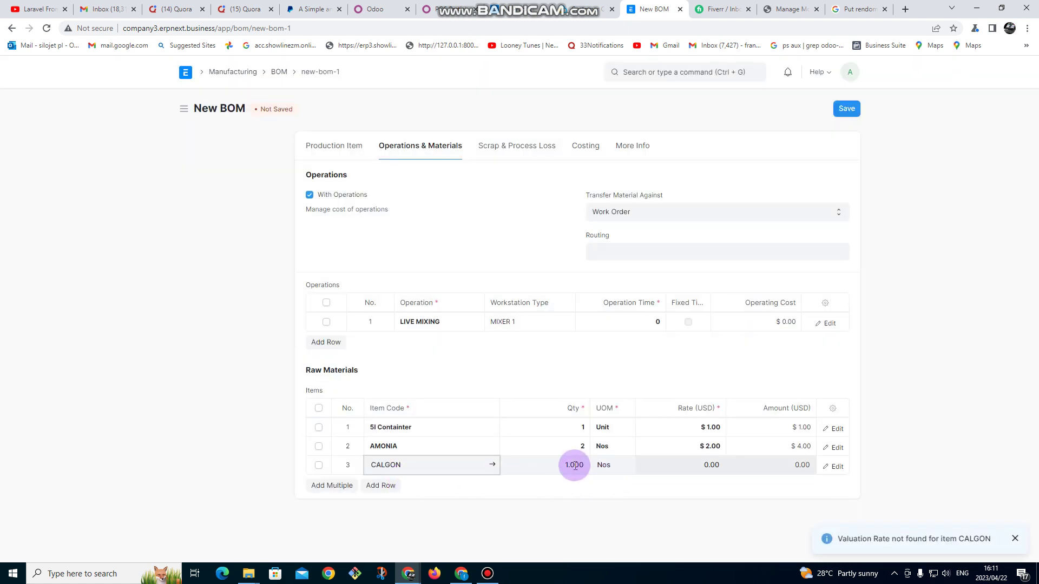
Try to edit the rate and amount of the CALGON raw material in its detailed row.
{"action": "left_click", "coordinate": [769, 465]}
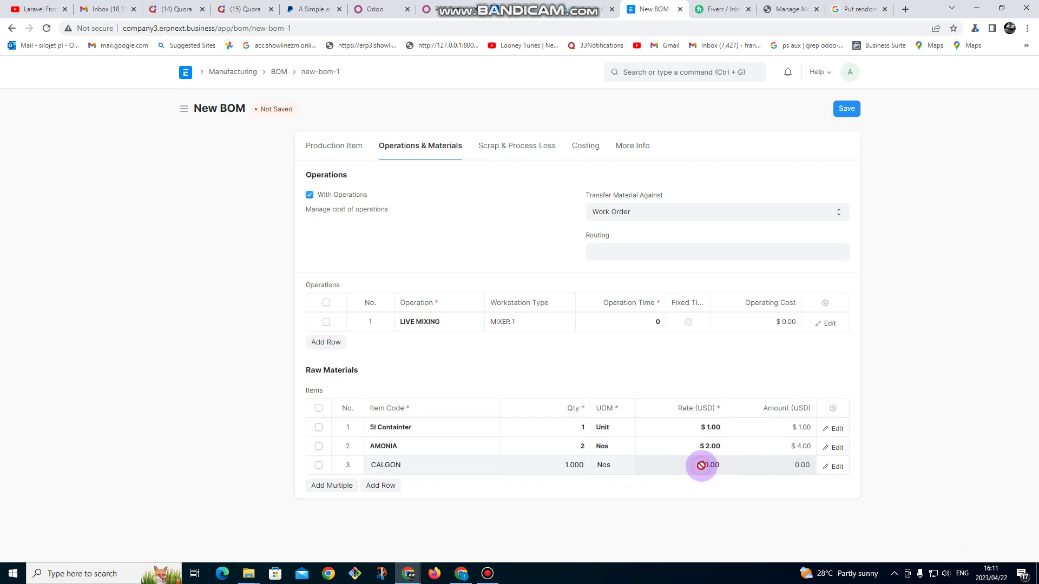
{"action": "left_click", "coordinate": [832, 468]}
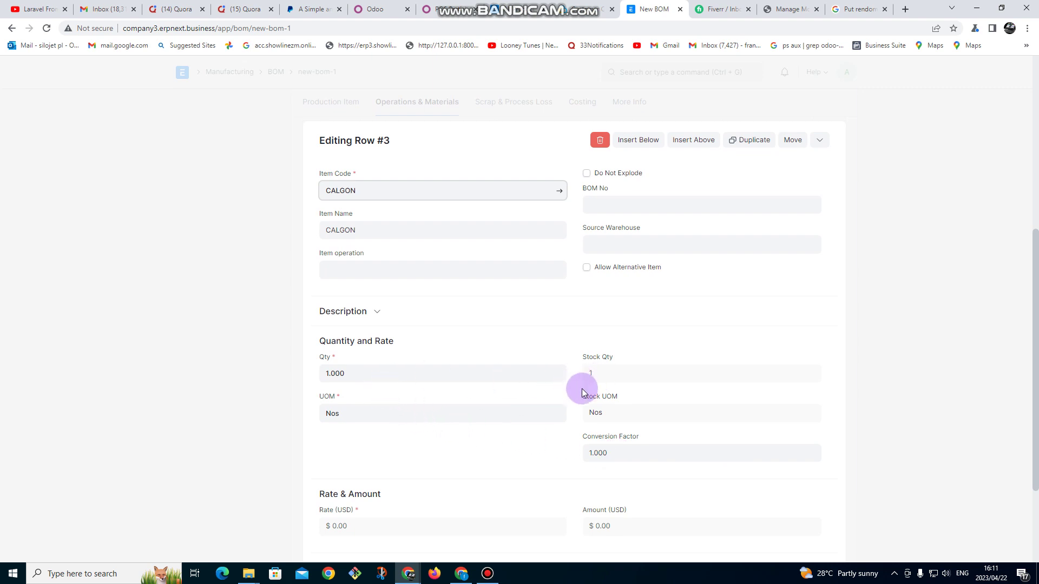
{"action": "scroll", "coordinate": [574, 392], "scroll_direction": "down", "scroll_amount": 2}
{"action": "left_click", "coordinate": [381, 427]}
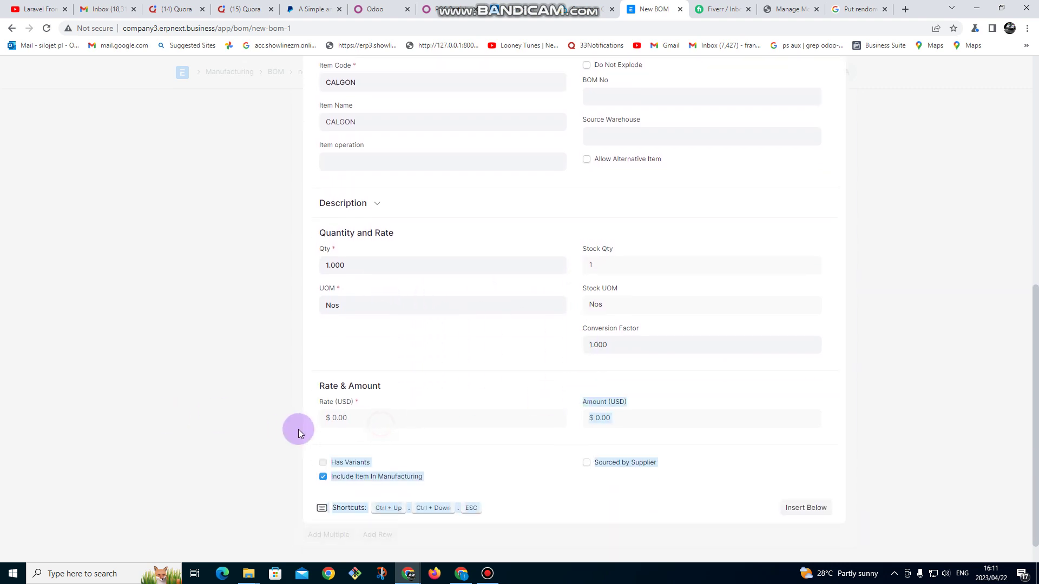
{"action": "left_click_drag", "start_coordinate": [352, 418], "coordinate": [325, 415]}
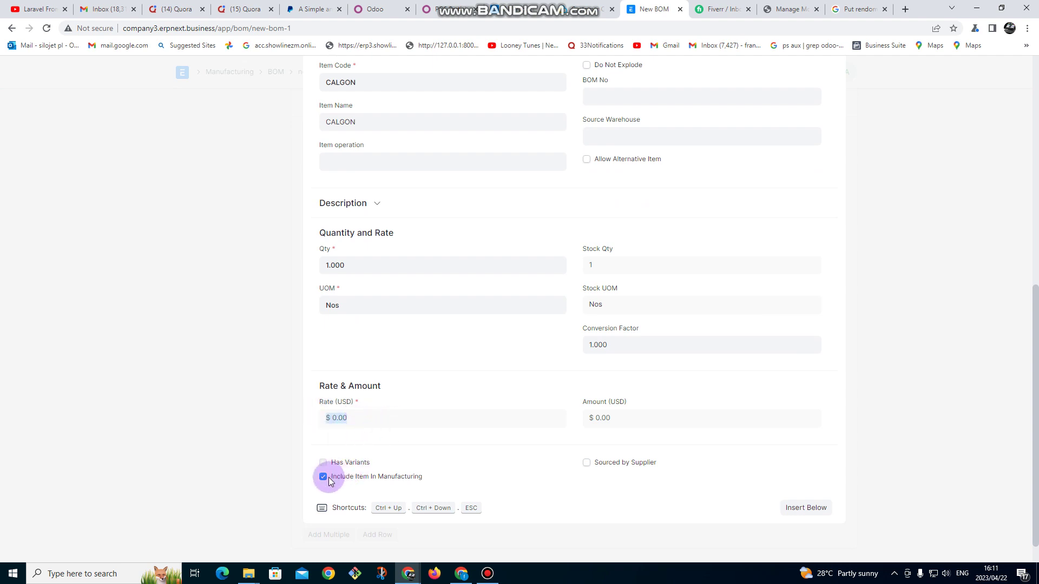
{"action": "left_click", "coordinate": [617, 426]}
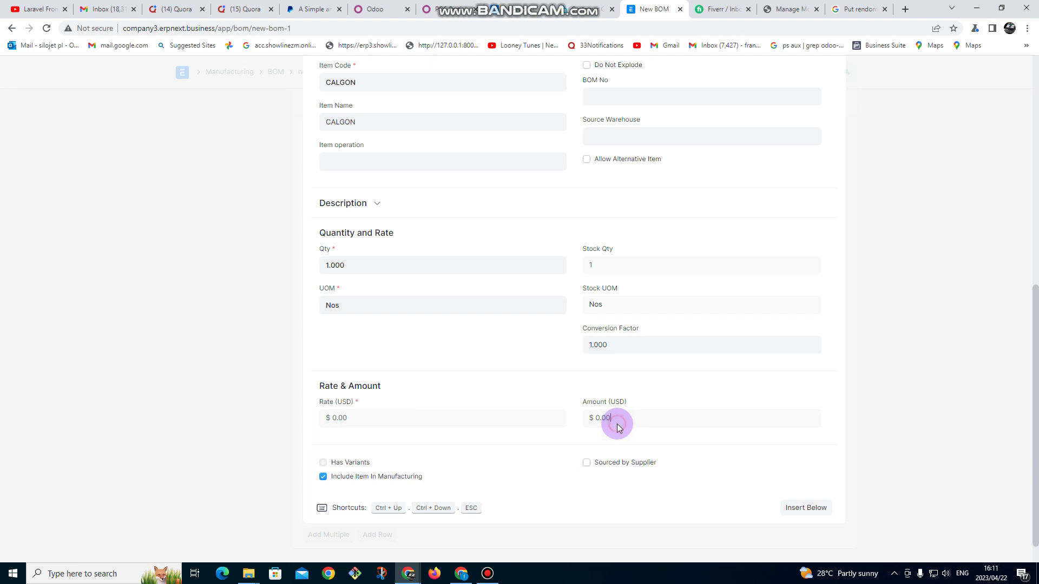
{"action": "mouse_move", "coordinate": [609, 420]}
{"action": "left_mouse_down"}
{"action": "mouse_move", "coordinate": [573, 417]}
{"action": "mouse_move", "coordinate": [602, 407]}
{"action": "left_mouse_up"}
{"action": "left_click", "coordinate": [610, 421]}
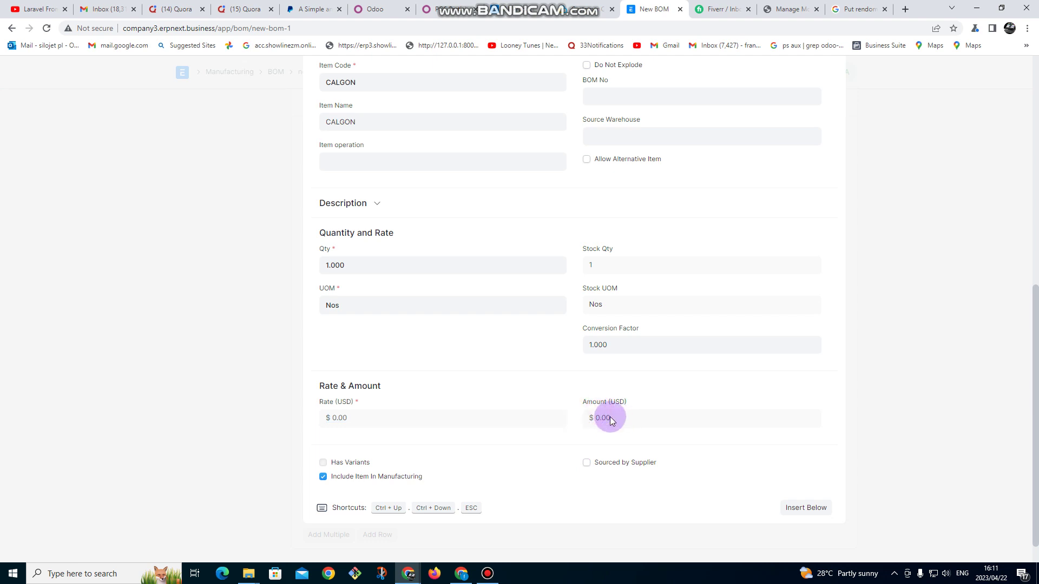
{"action": "scroll", "coordinate": [709, 466], "scroll_direction": "up", "scroll_amount": 3}
{"action": "left_click", "coordinate": [837, 199]}
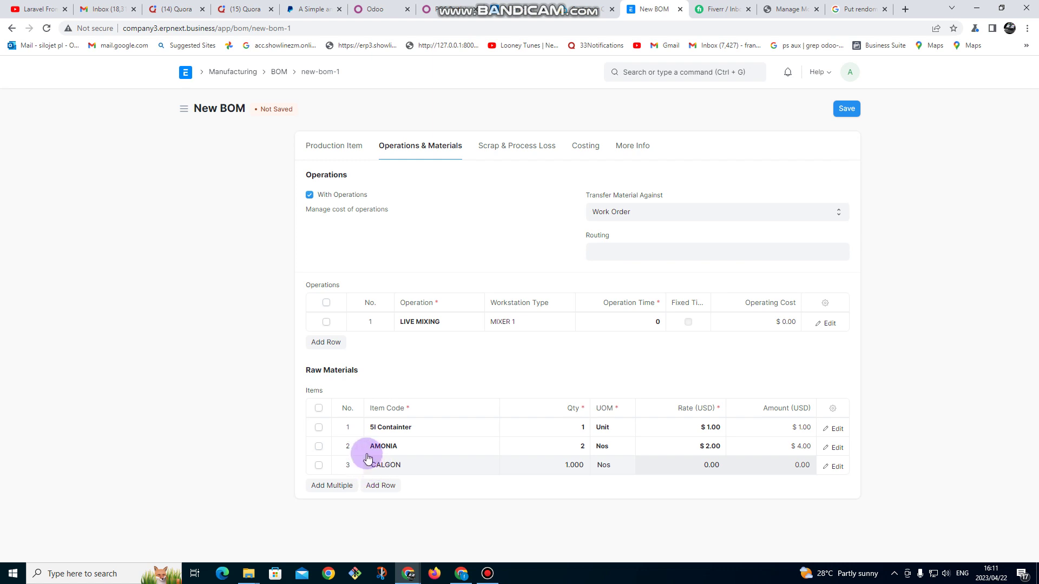
Delete the CALGON row from the raw materials.
{"action": "left_click", "coordinate": [318, 465]}
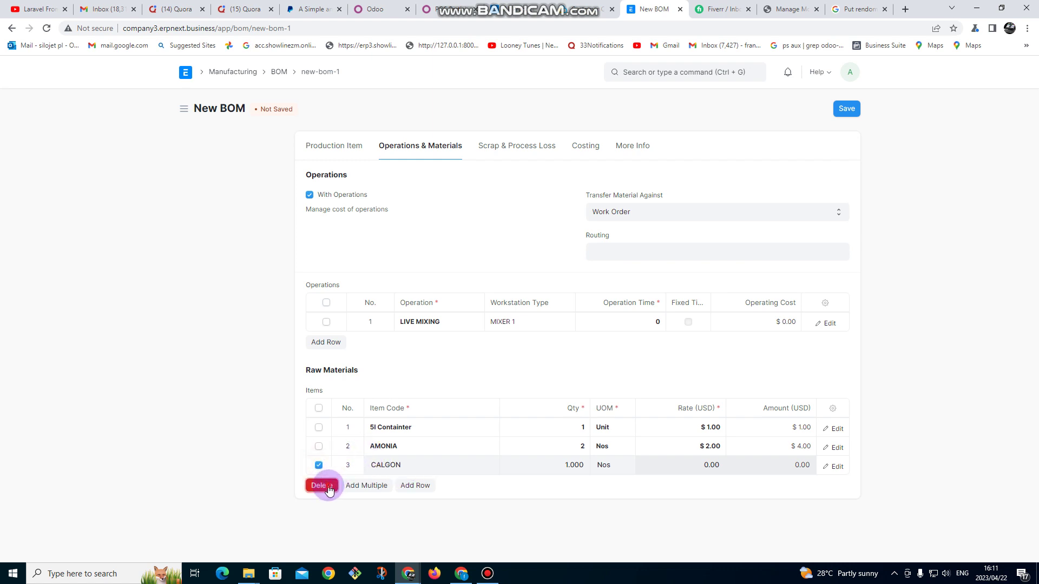
{"action": "left_click", "coordinate": [322, 485]}
Add long oil as the third raw material with a quantity of 3.
{"action": "left_click", "coordinate": [381, 465]}
{"action": "left_click", "coordinate": [399, 466]}
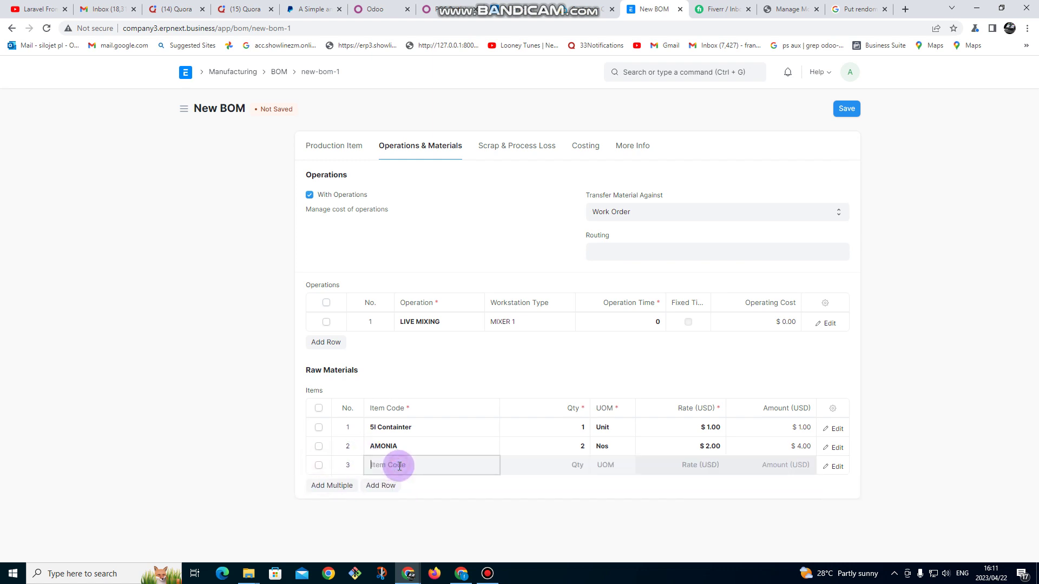
{"action": "type", "text": "m"}
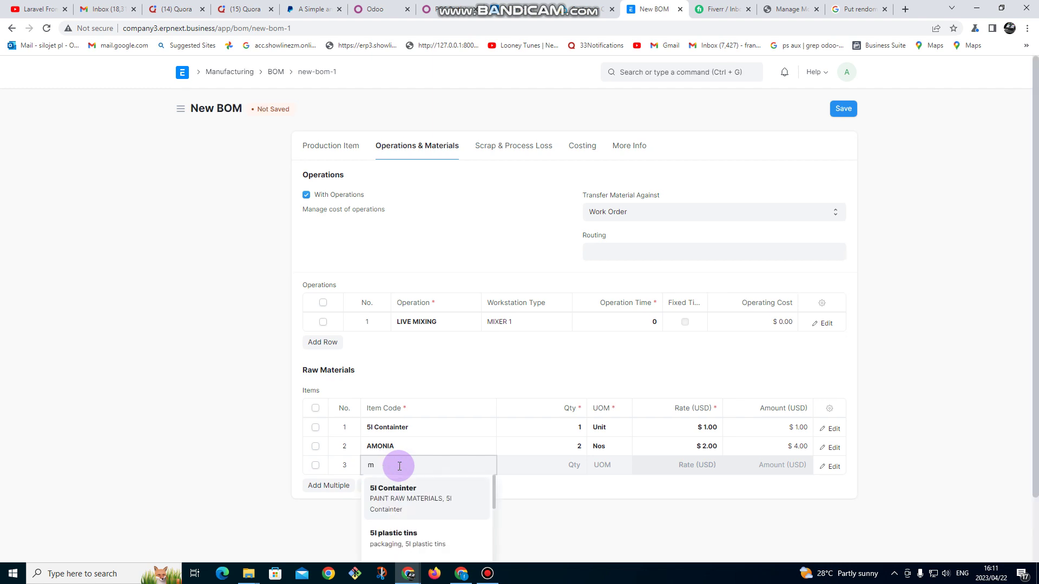
{"action": "scroll", "coordinate": [401, 511], "scroll_direction": "down", "scroll_amount": 5}
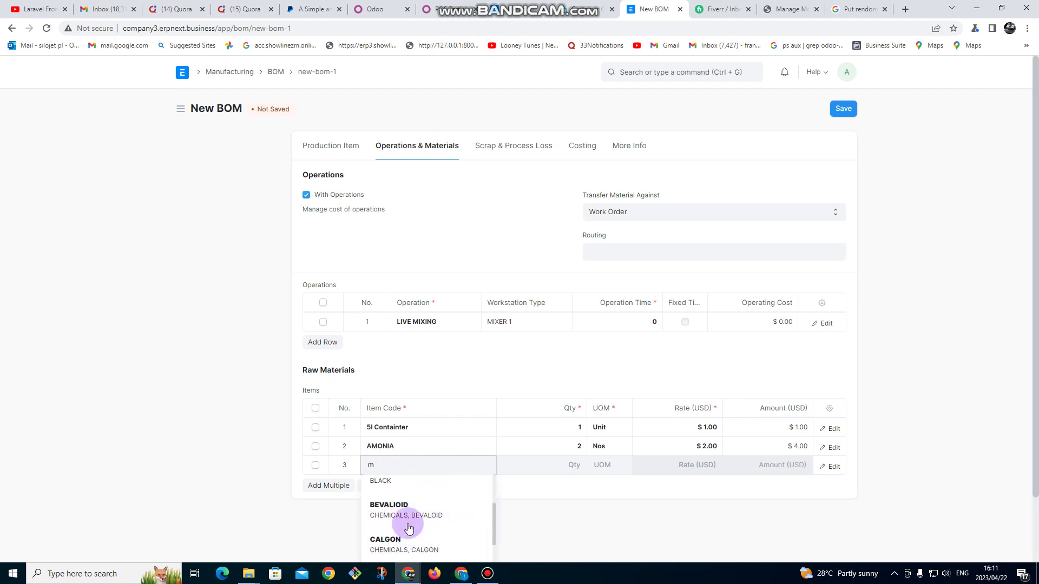
{"action": "scroll", "coordinate": [408, 536], "scroll_direction": "down", "scroll_amount": 1}
{"action": "left_click", "coordinate": [394, 554]}
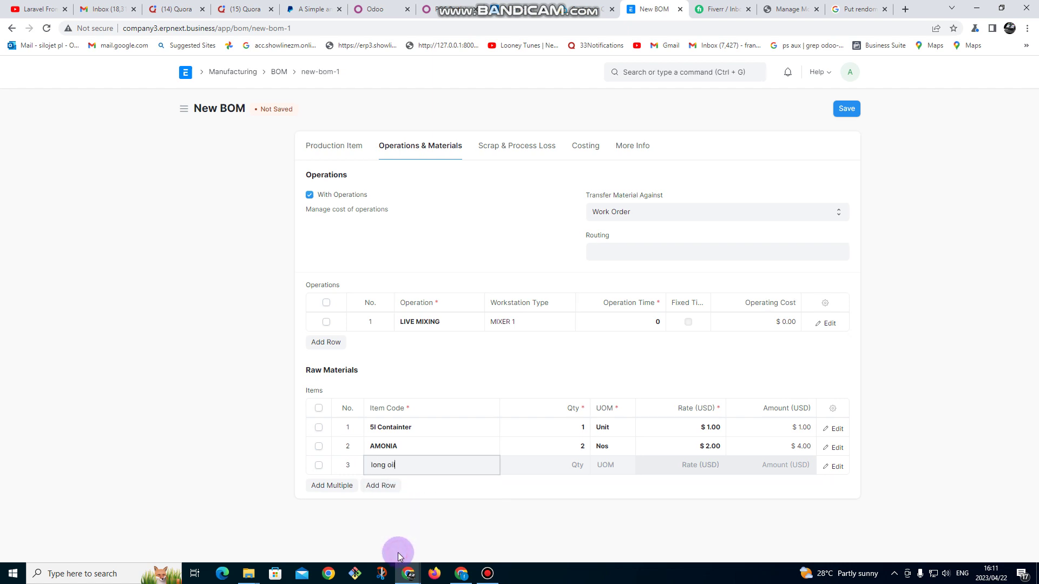
{"action": "left_click", "coordinate": [560, 469]}
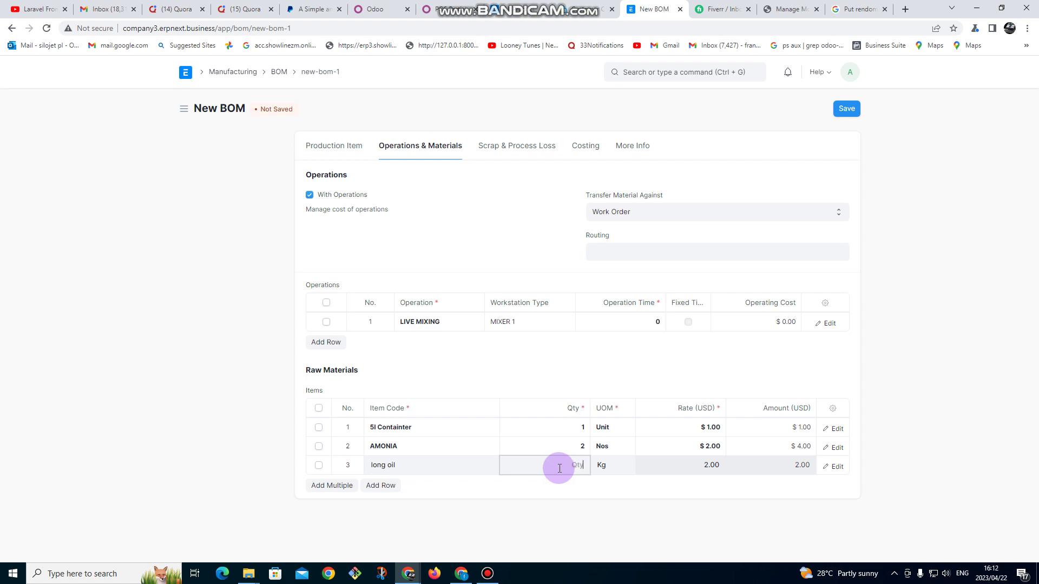
{"action": "type", "text": "3"}
{"action": "left_click", "coordinate": [557, 482]}
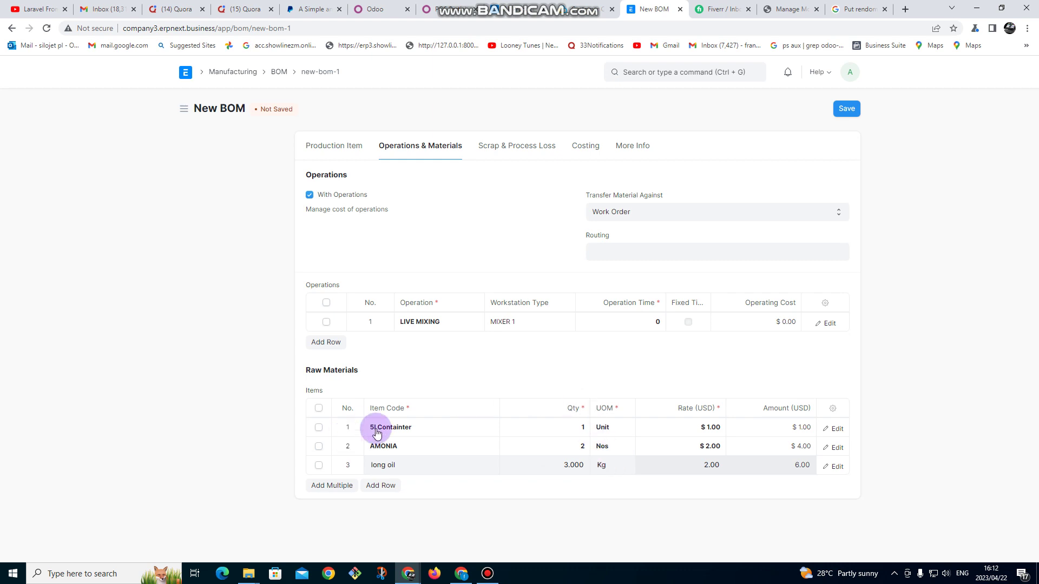
Review the BOM's scrap and process loss, costing, production item and additional information sections.
{"action": "left_click", "coordinate": [520, 149]}
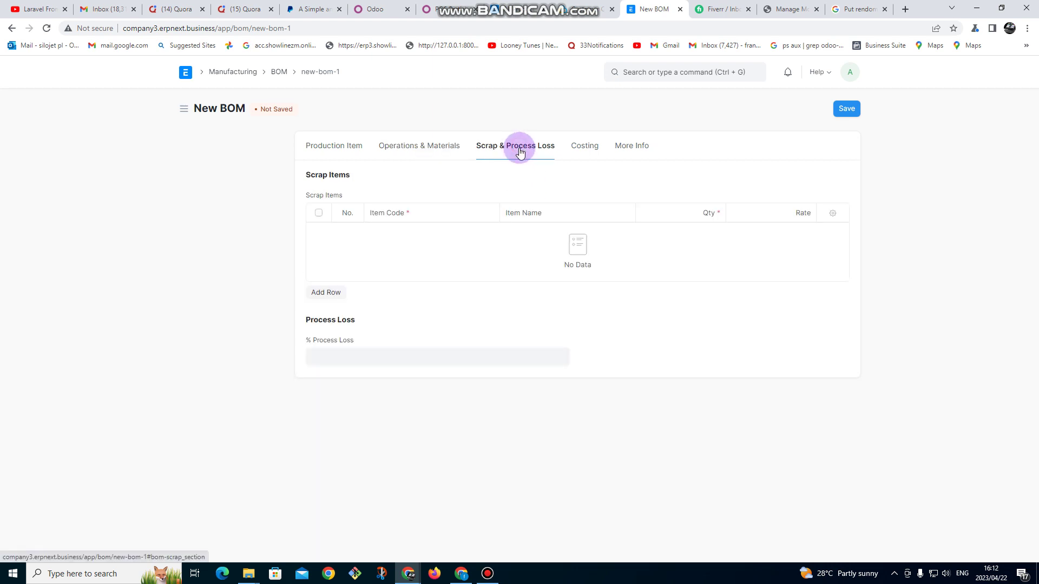
{"action": "left_click", "coordinate": [328, 357]}
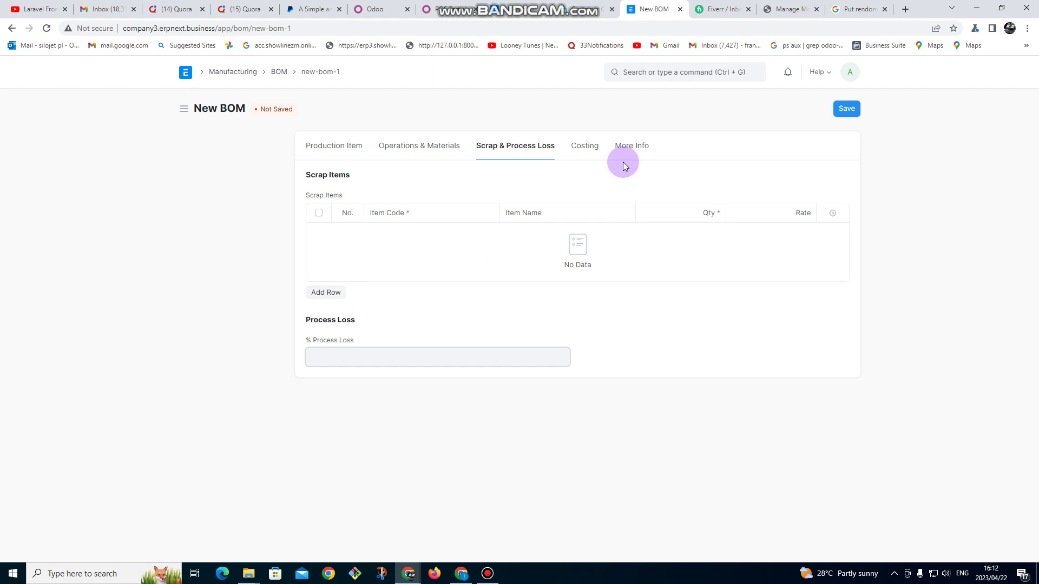
{"action": "left_click", "coordinate": [592, 148]}
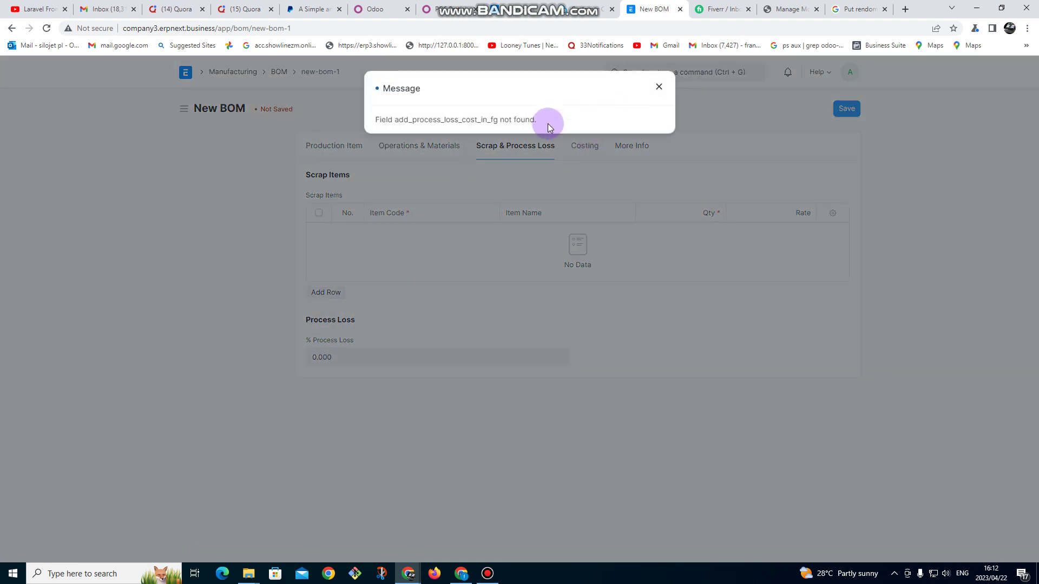
{"action": "left_click", "coordinate": [660, 86]}
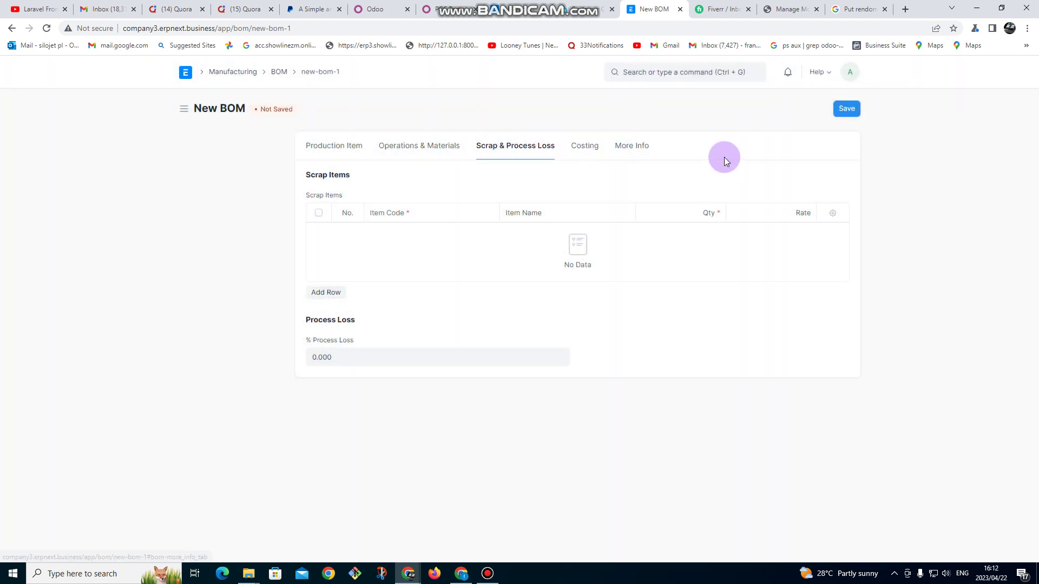
{"action": "left_click", "coordinate": [595, 151]}
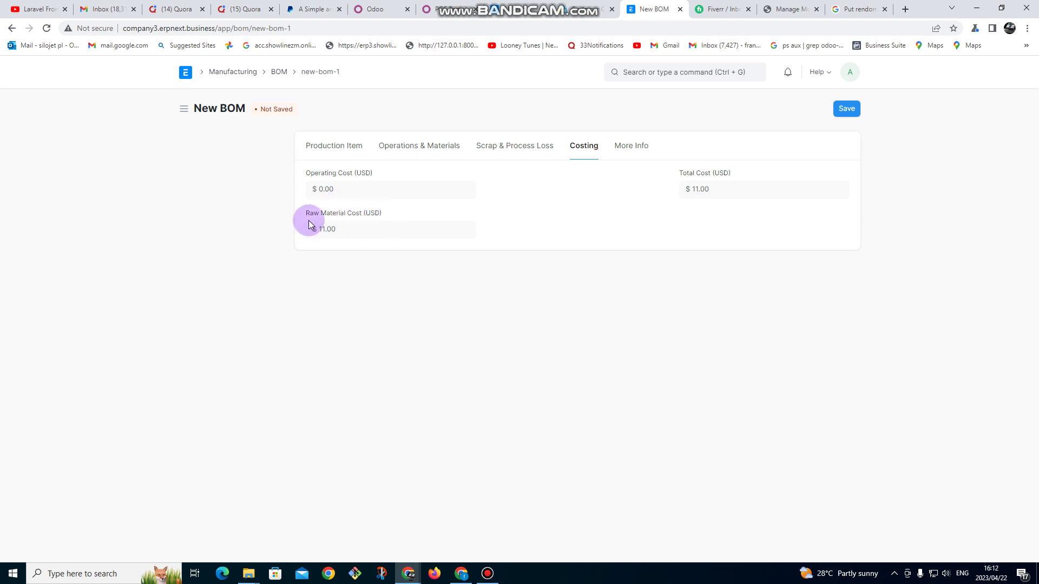
{"action": "left_click", "coordinate": [341, 149]}
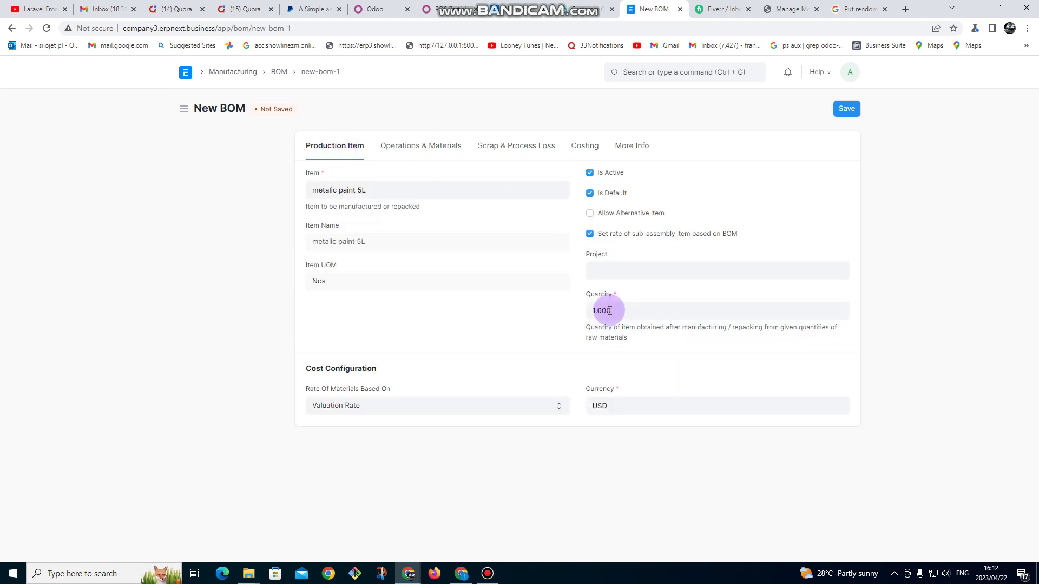
{"action": "left_click", "coordinate": [582, 156]}
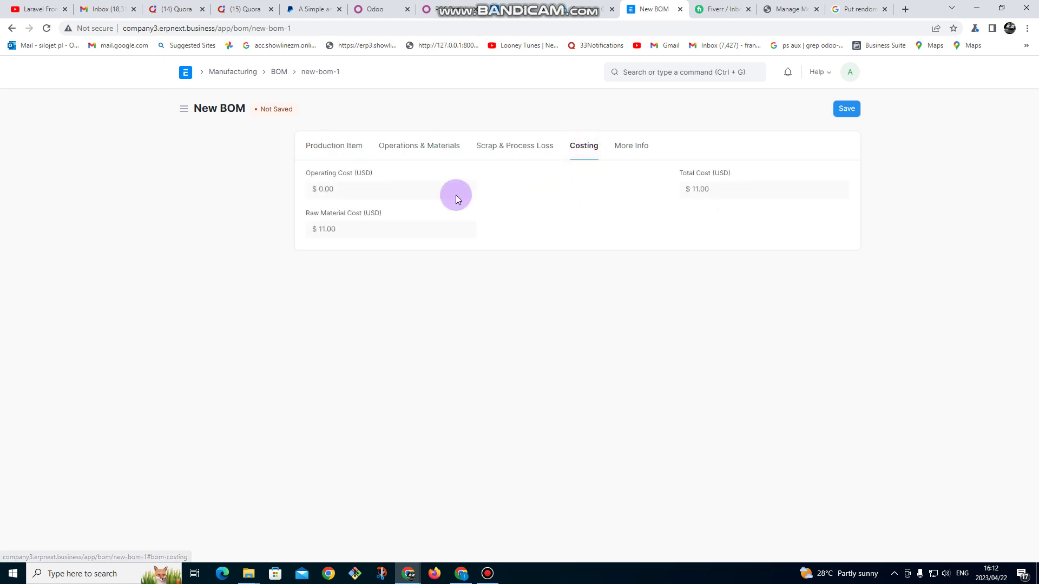
{"action": "left_click", "coordinate": [628, 145]}
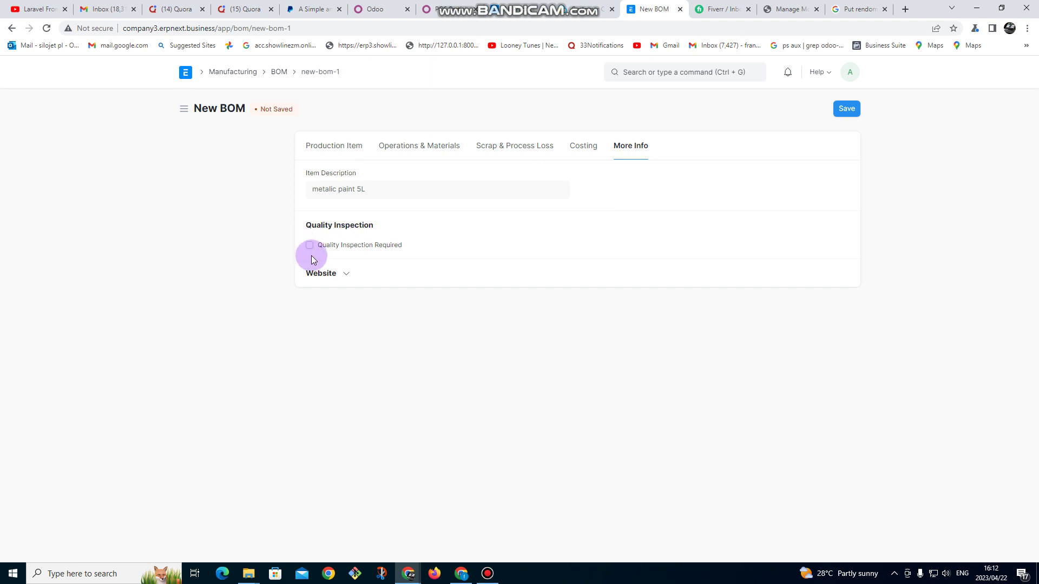
Save the metalic paint 5L BOM and submit it, confirming the submission.
{"action": "left_click", "coordinate": [839, 119]}
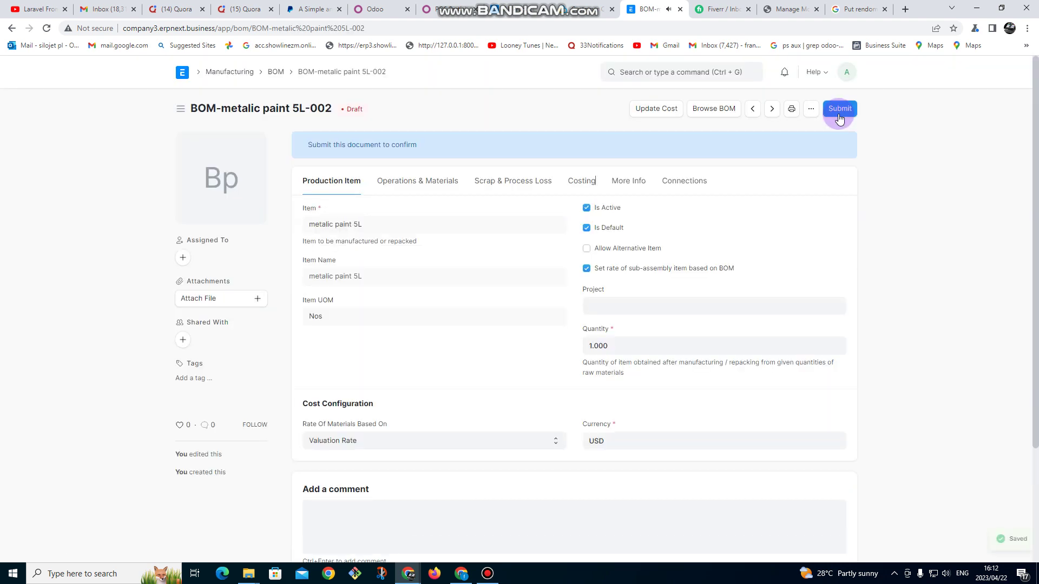
{"action": "left_click", "coordinate": [850, 114]}
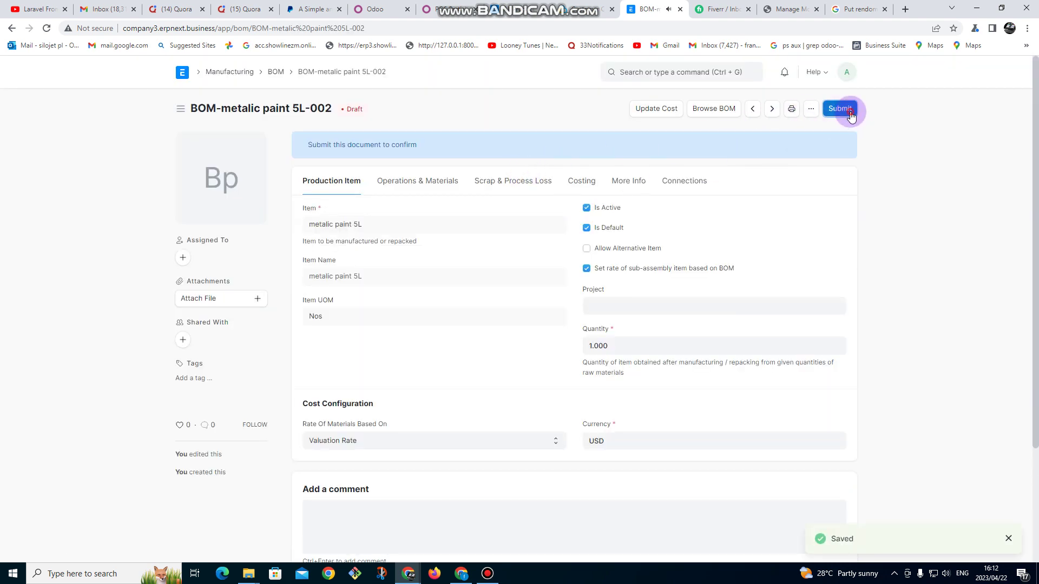
{"action": "left_click", "coordinate": [649, 152]}
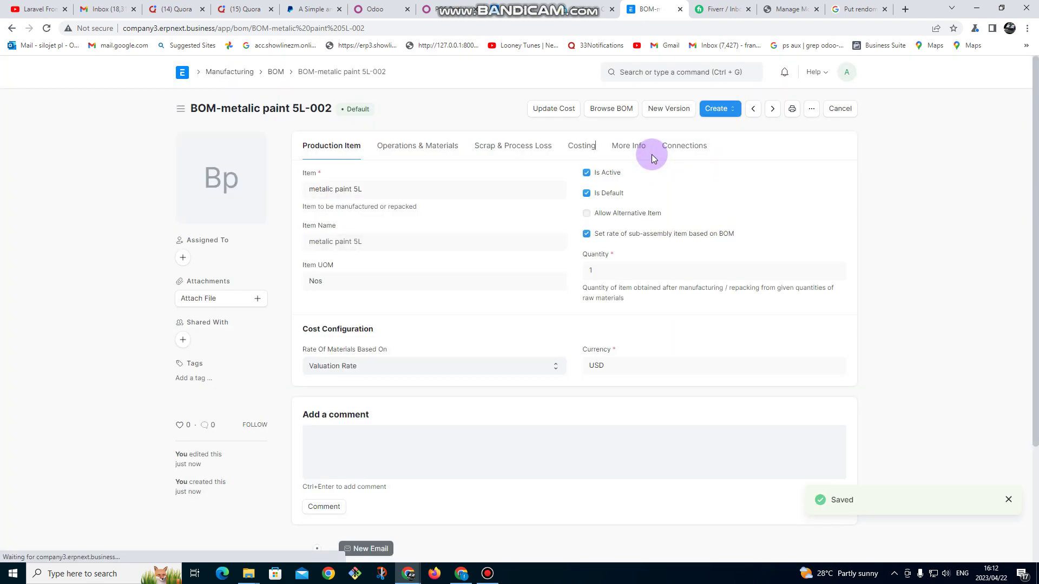
Return to the BOM list and start another new BOM.
{"action": "left_click", "coordinate": [273, 74]}
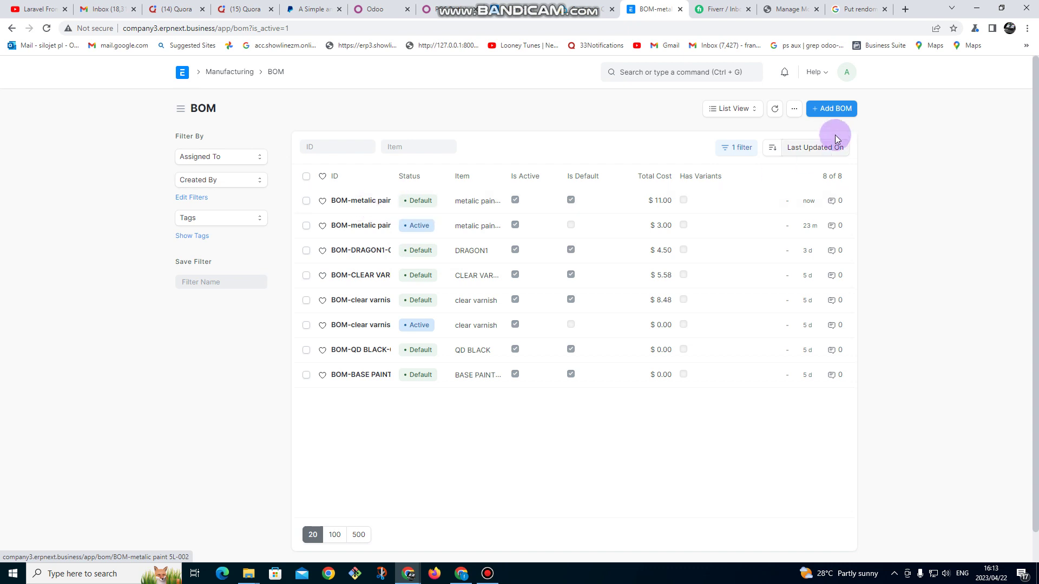
{"action": "left_click", "coordinate": [844, 109]}
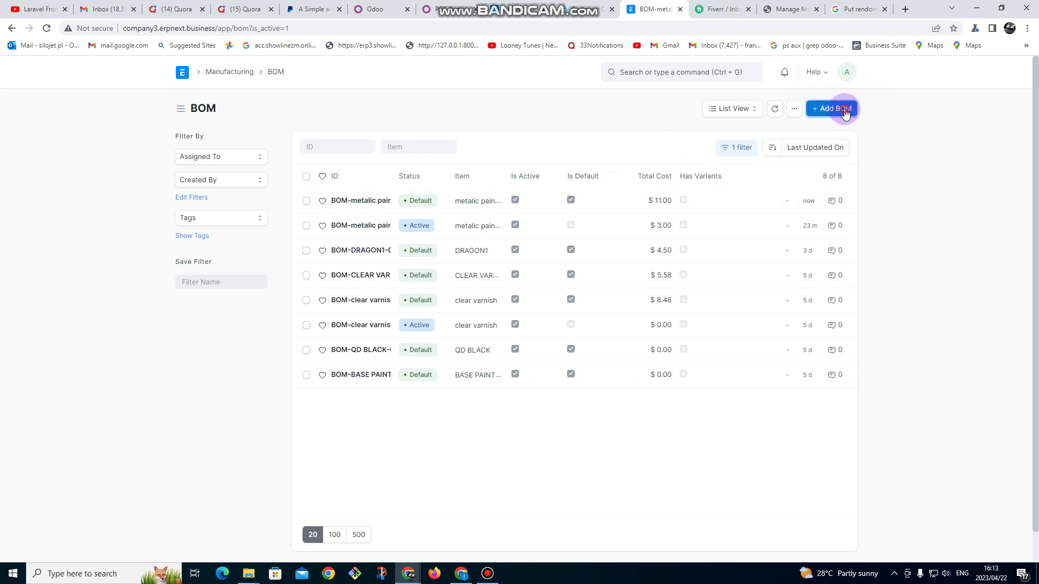
{"action": "left_click", "coordinate": [394, 182]}
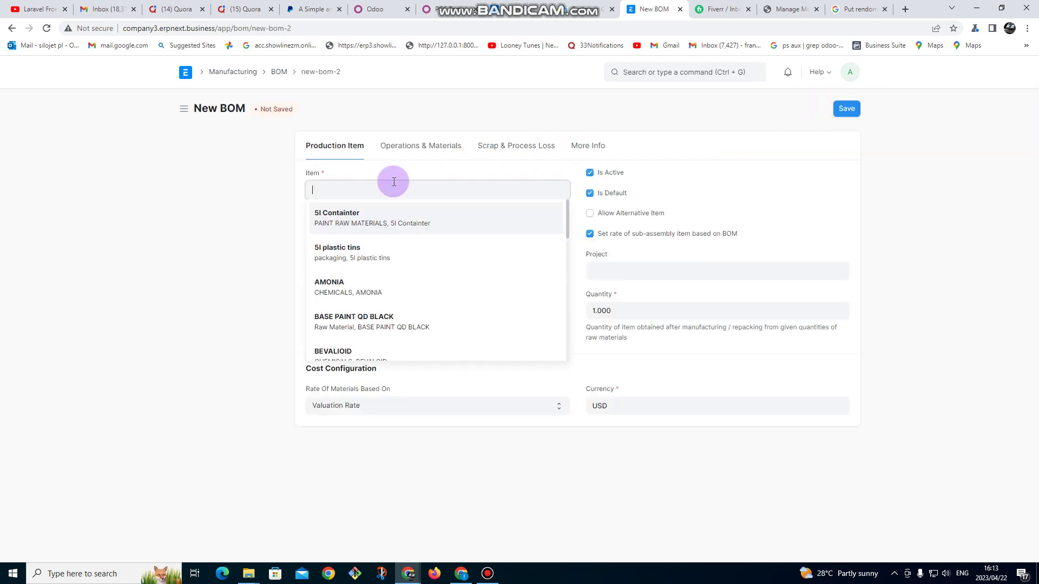
{"action": "type", "text": "me"}
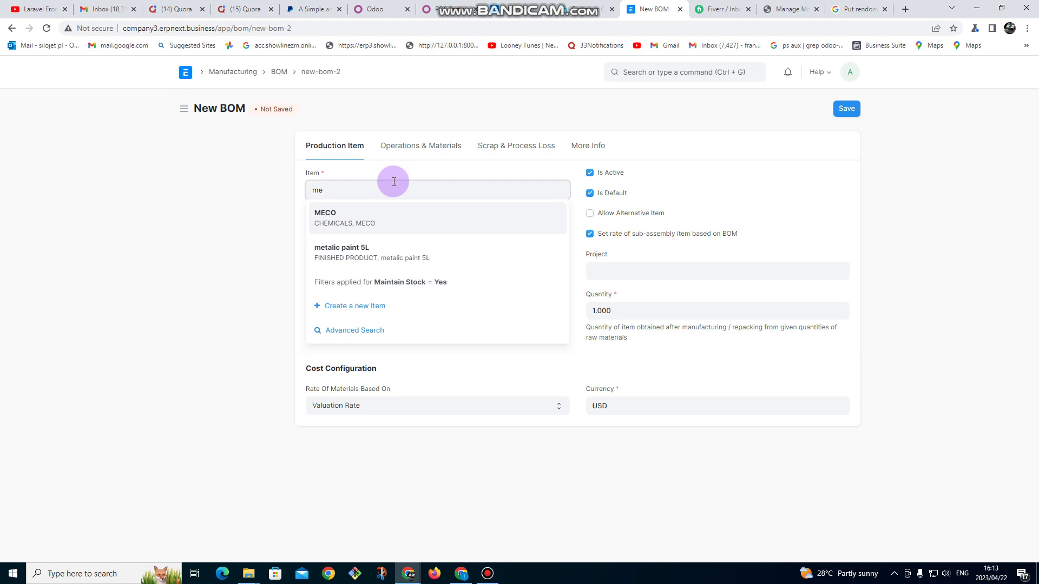
{"action": "key", "text": "BackSpace"}
{"action": "key", "text": "Escape"}
Start creating a new production item for the BOM with the correctly spelled item code Red Metallic Paint.
{"action": "left_click", "coordinate": [373, 195]}
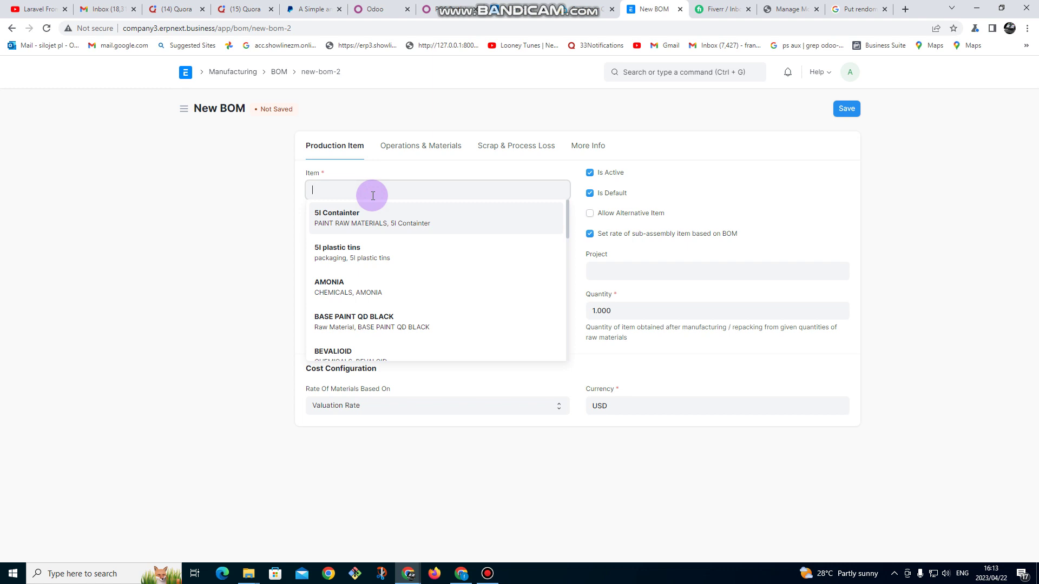
{"action": "type", "text": "Colore"}
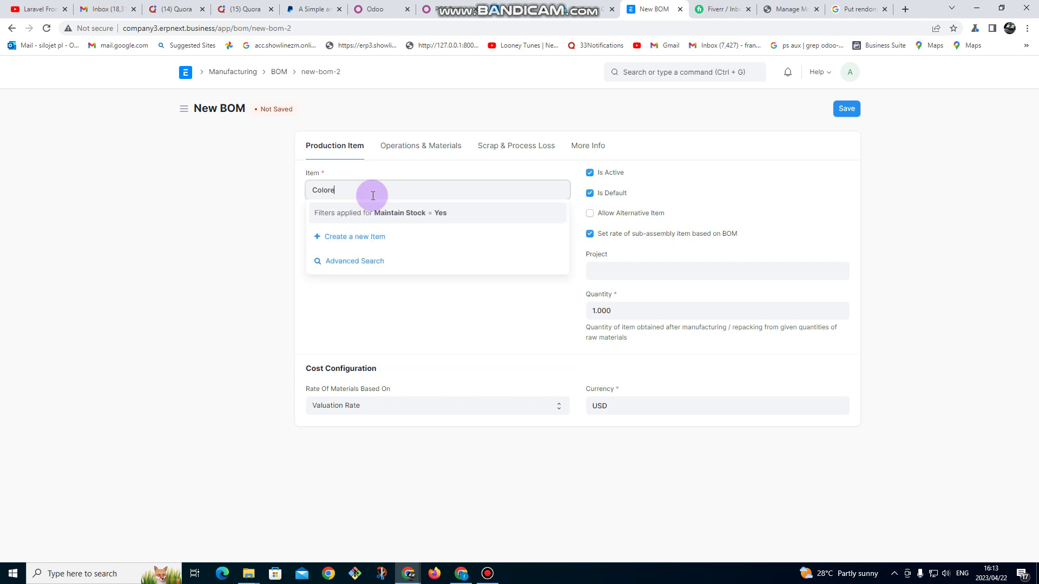
{"action": "key", "text": "BackSpace"}
{"action": "key", "text": "BackSpace"}
{"action": "key", "text": "BackSpace"}
{"action": "type", "text": "Red Metal"}
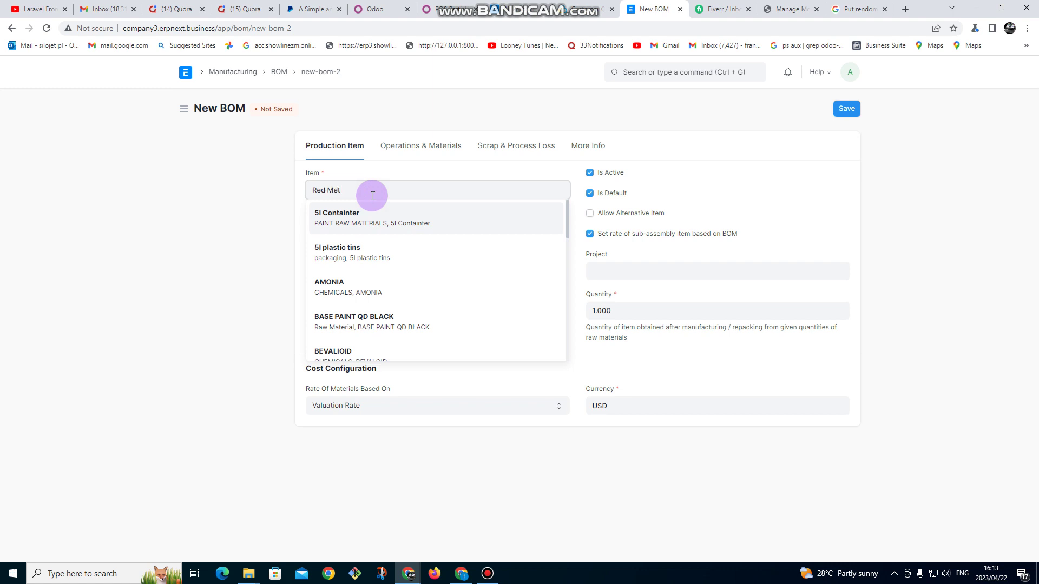
{"action": "type", "text": "i"}
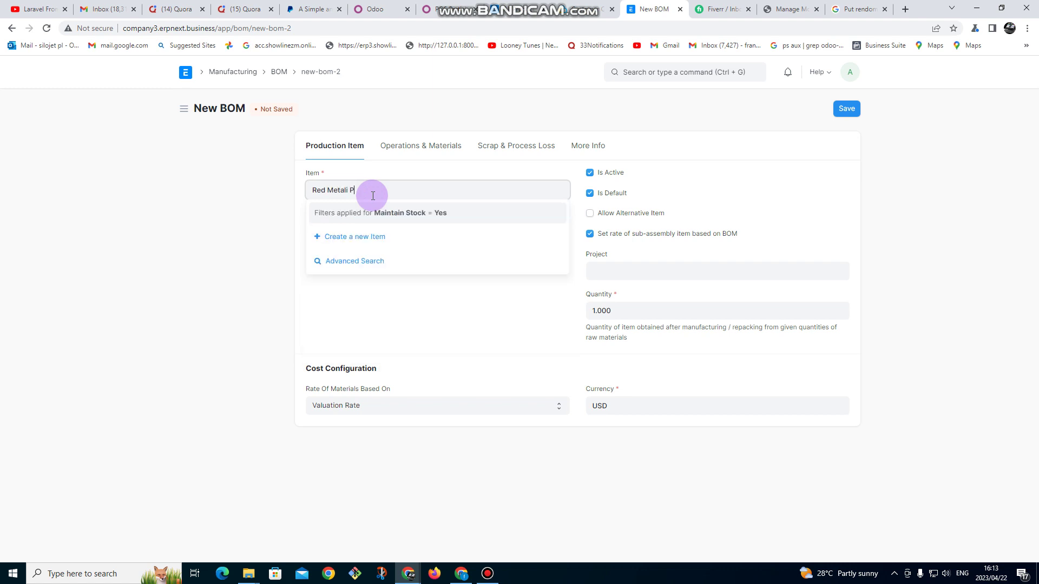
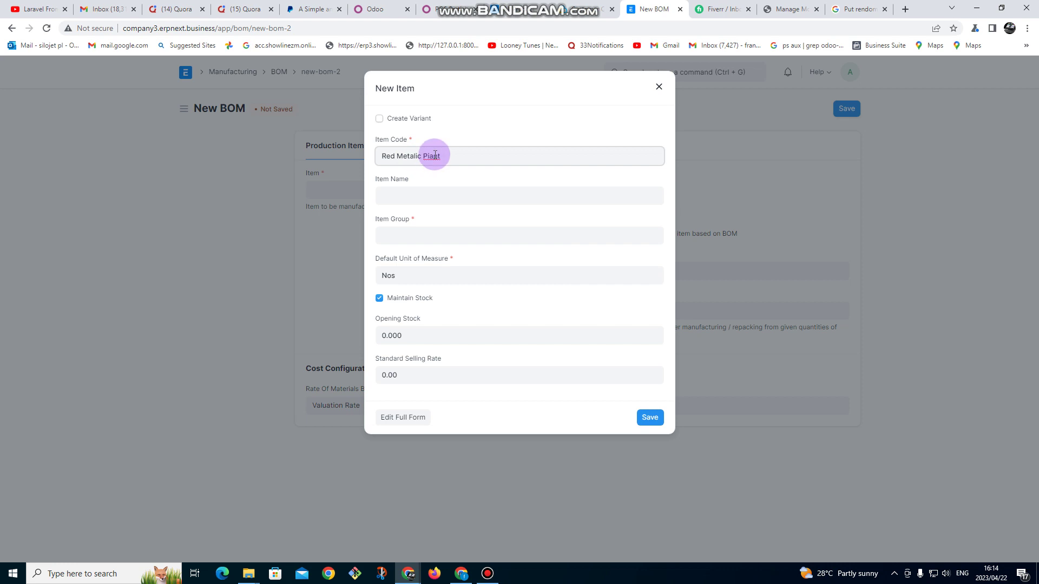
{"action": "right_click", "coordinate": [433, 155]}
{"action": "left_click", "coordinate": [454, 190]}
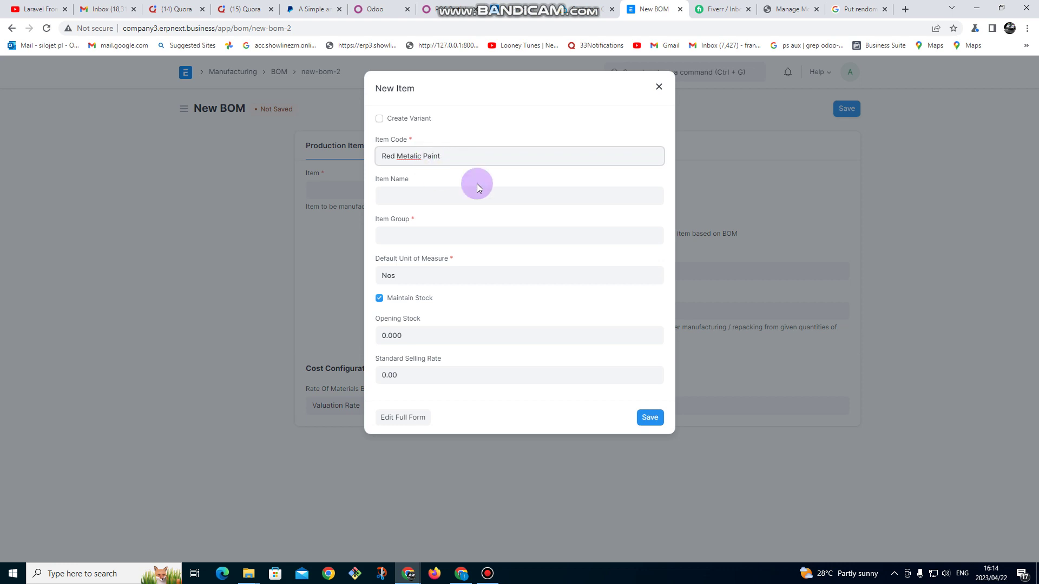
{"action": "right_click", "coordinate": [407, 155]}
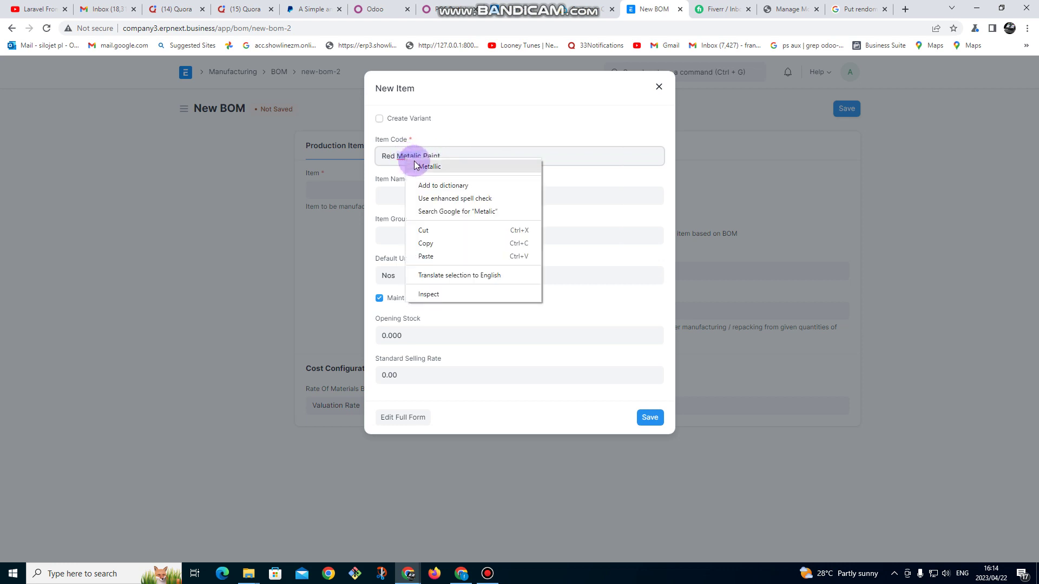
{"action": "left_click", "coordinate": [430, 165]}
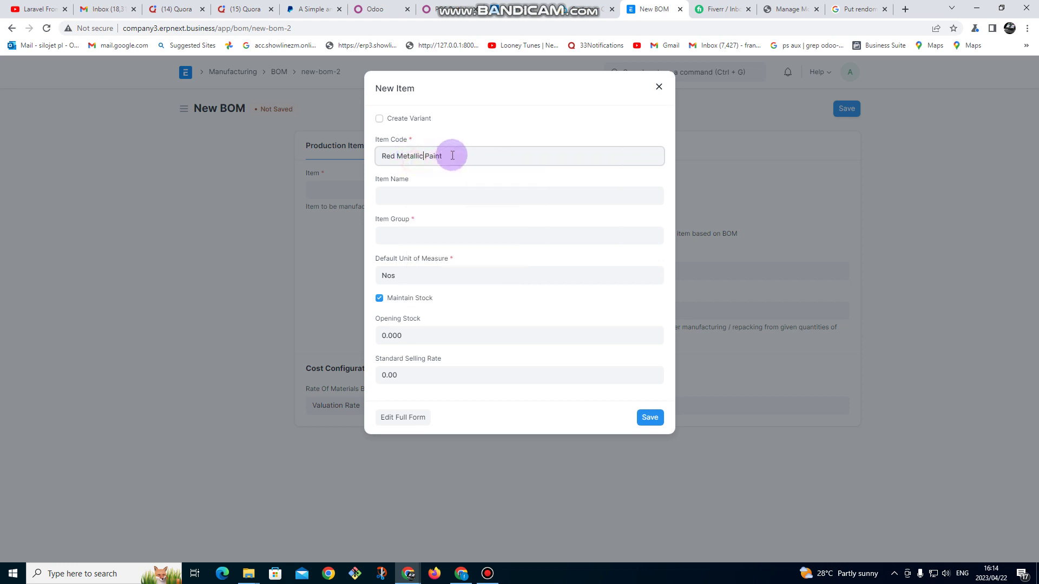
Assign the new Red Metallic Paint item to the FINISHED PRODUCT item group and save the item.
{"action": "left_click", "coordinate": [410, 199]}
{"action": "left_click", "coordinate": [391, 237]}
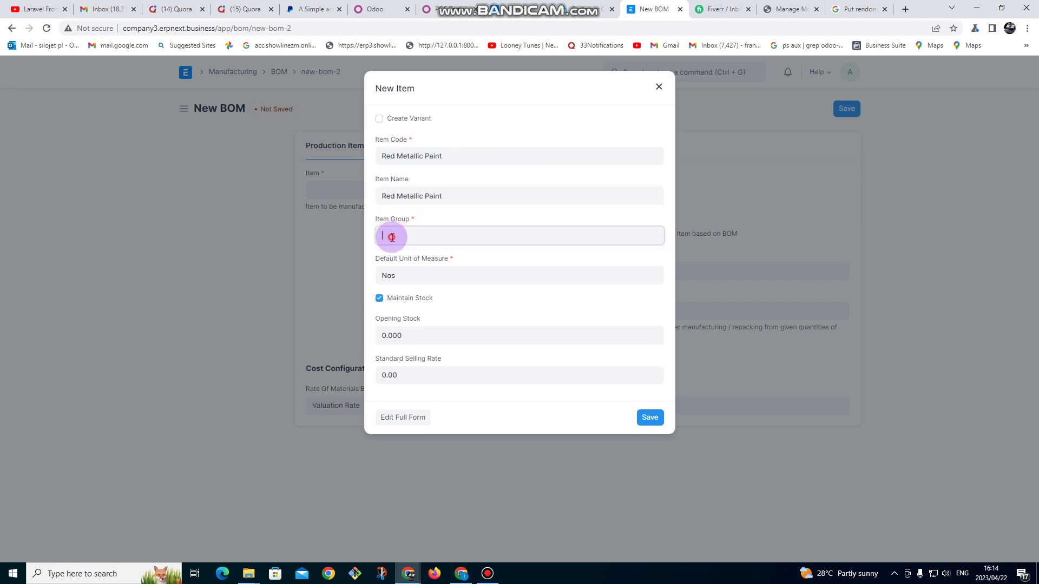
{"action": "type", "text": "d"}
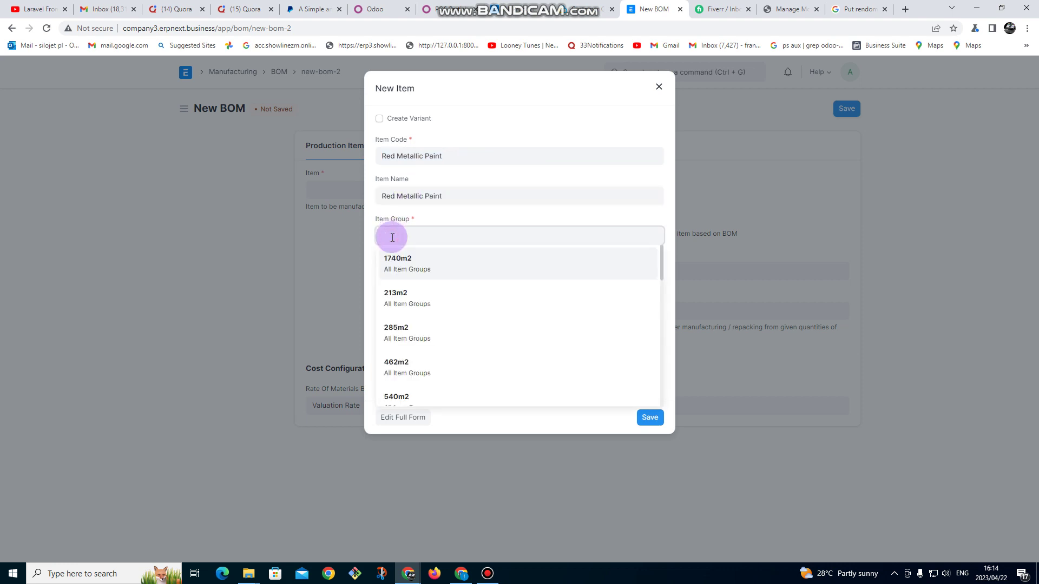
{"action": "type", "text": "i"}
{"action": "left_click", "coordinate": [398, 257]}
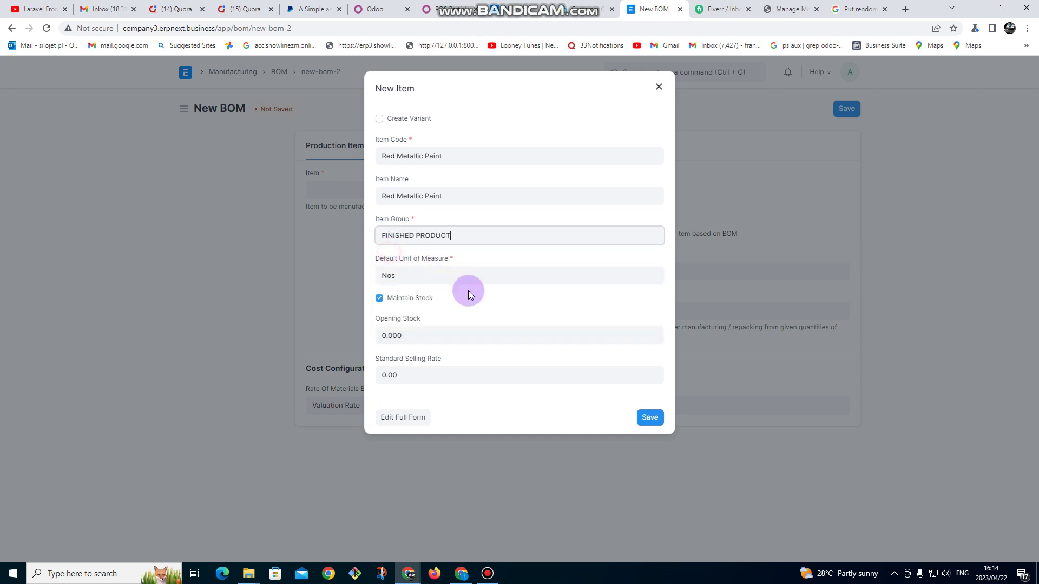
{"action": "left_click", "coordinate": [650, 419]}
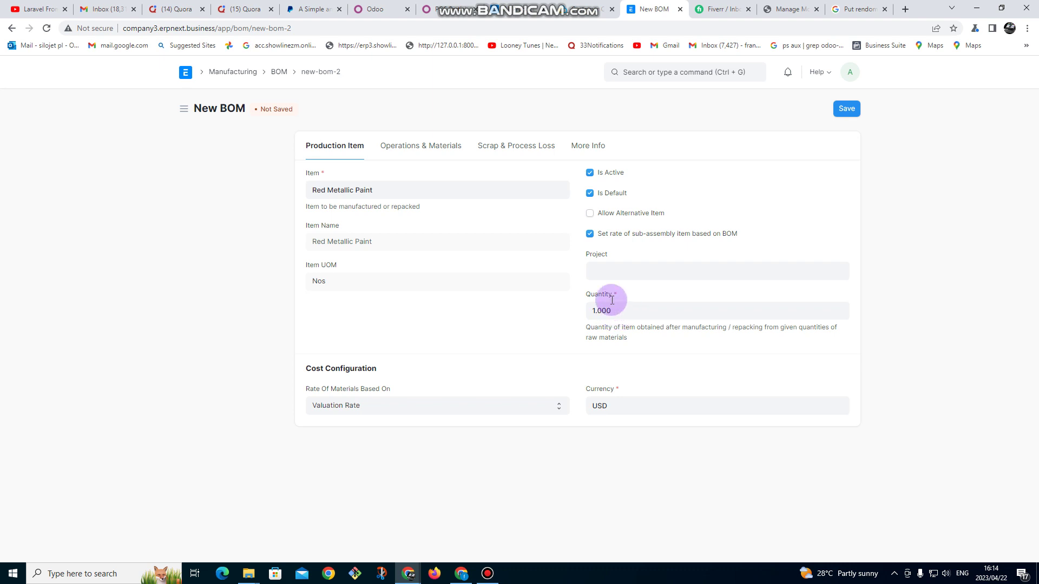
Enable operations for the Red Metallic Paint BOM.
{"action": "left_click", "coordinate": [400, 145]}
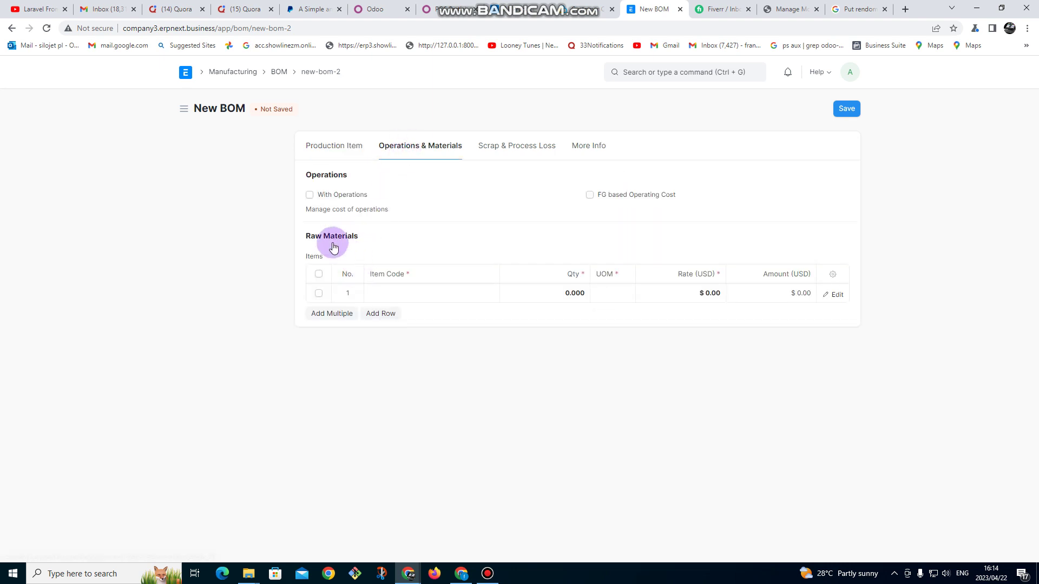
{"action": "left_click", "coordinate": [310, 198]}
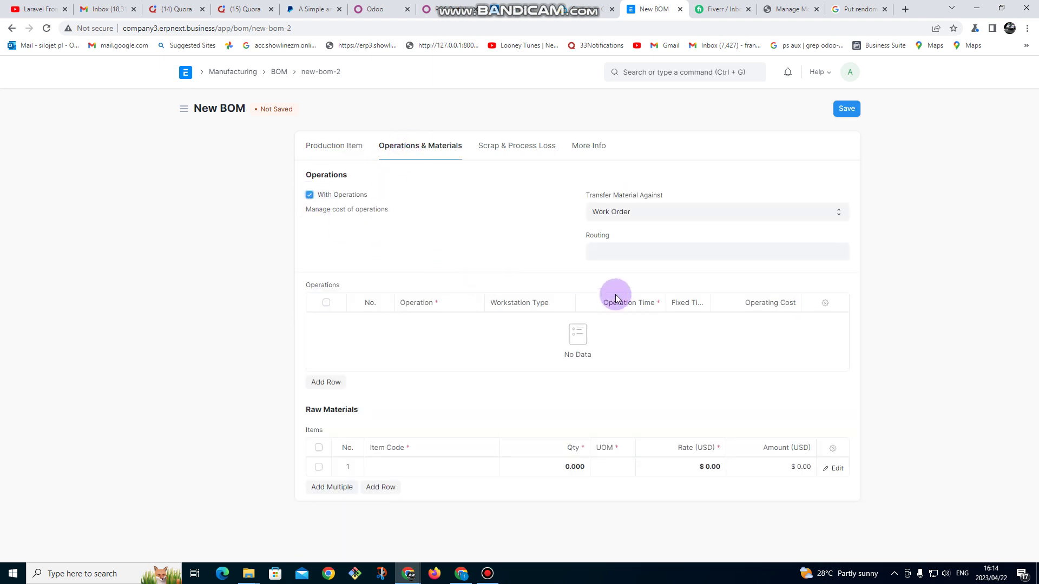
Add a LIVE MIXING operation to the BOM with MIXER 1 as its workstation type.
{"action": "left_click", "coordinate": [312, 384]}
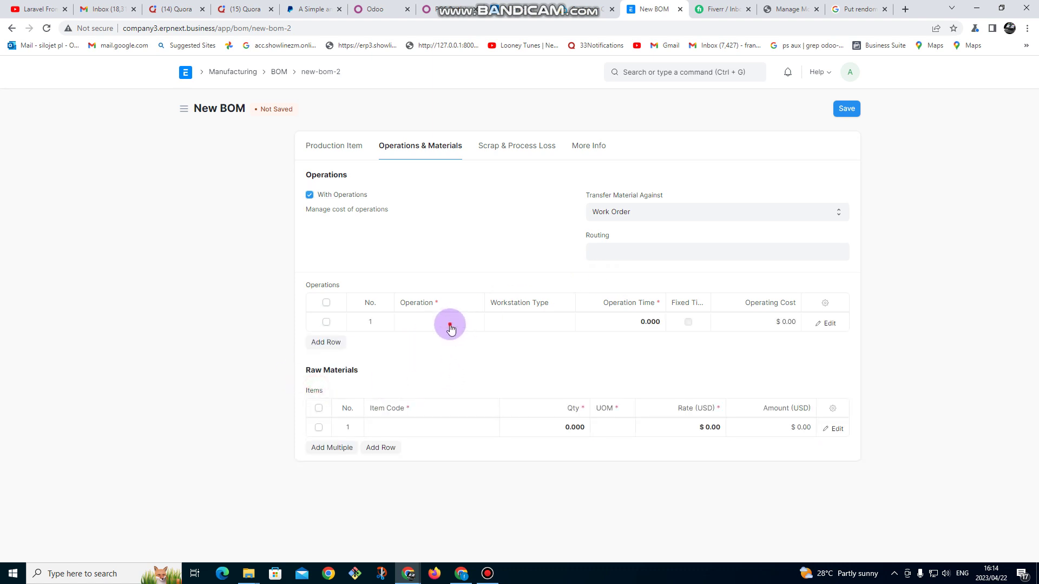
{"action": "left_click", "coordinate": [450, 324]}
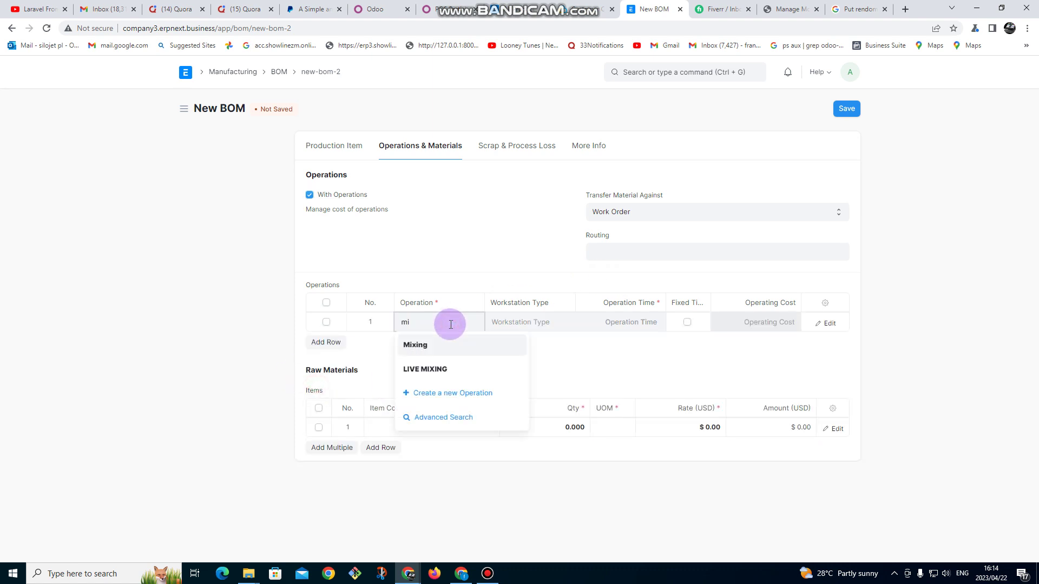
{"action": "left_click", "coordinate": [441, 368]}
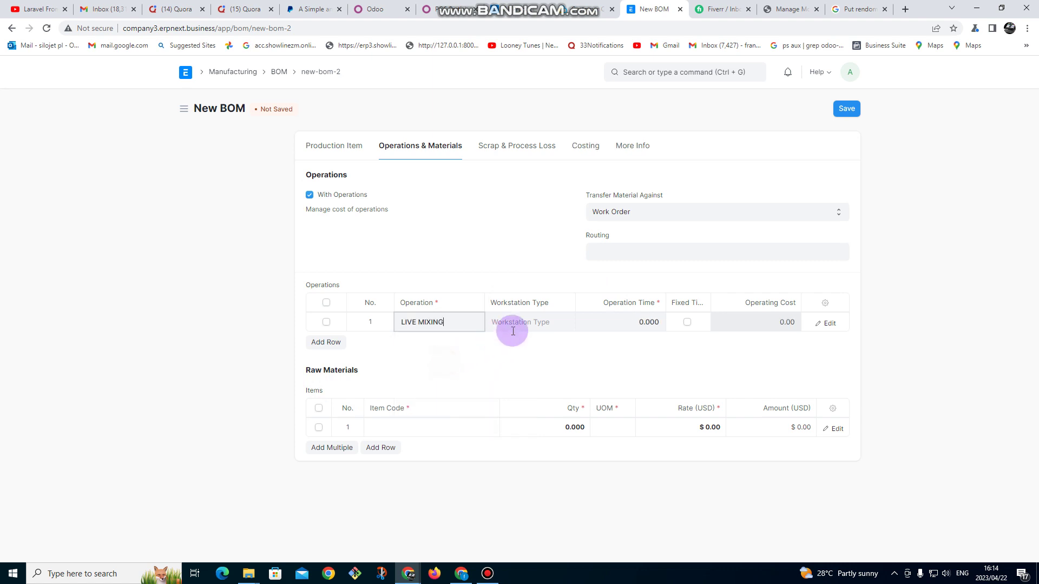
{"action": "left_click", "coordinate": [518, 325]}
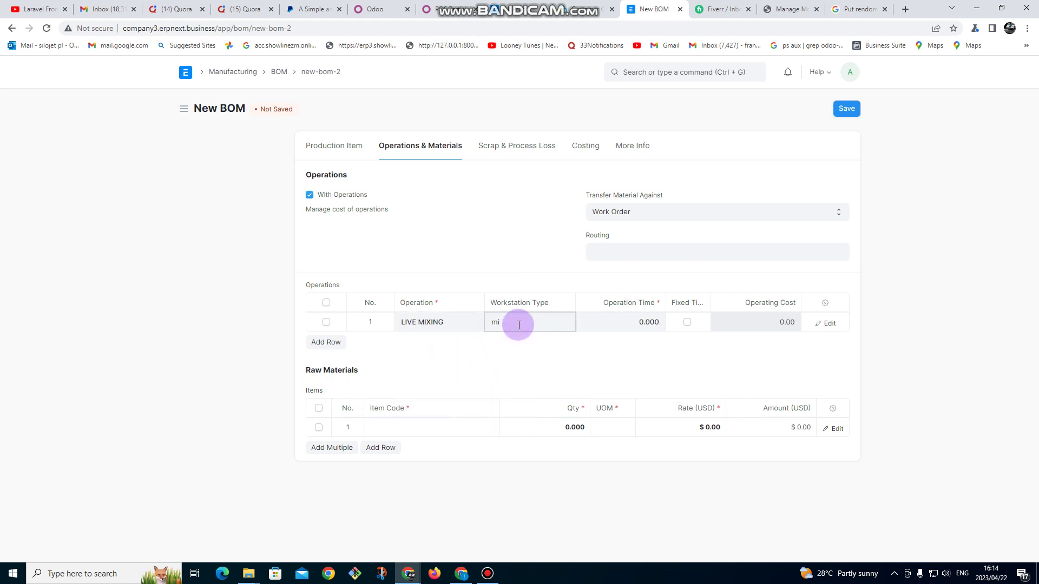
{"action": "left_click", "coordinate": [509, 350]}
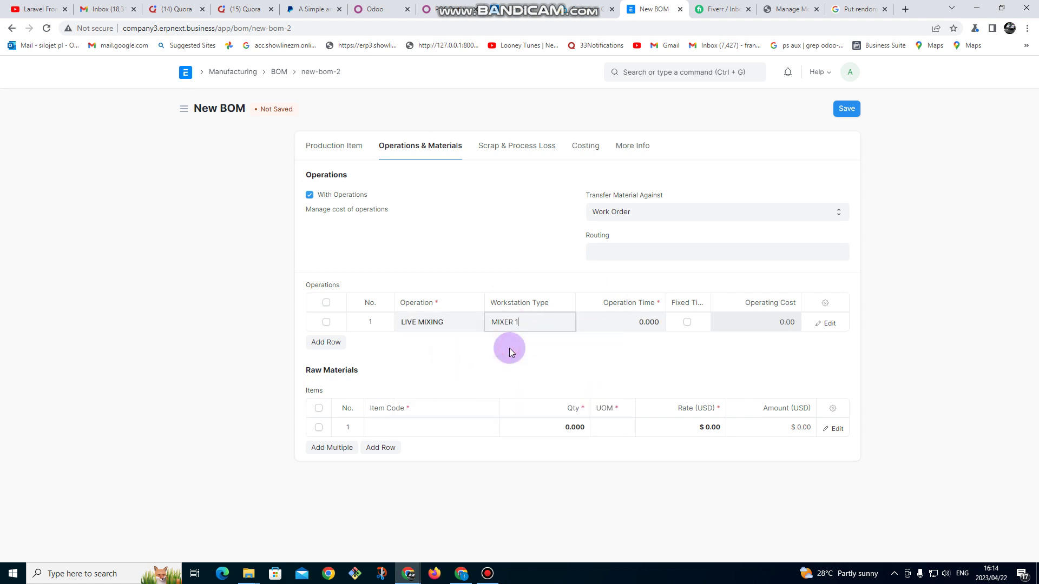
Add a second raw material row and set metalic paint 5L as the item in the first row.
{"action": "left_click", "coordinate": [385, 446]}
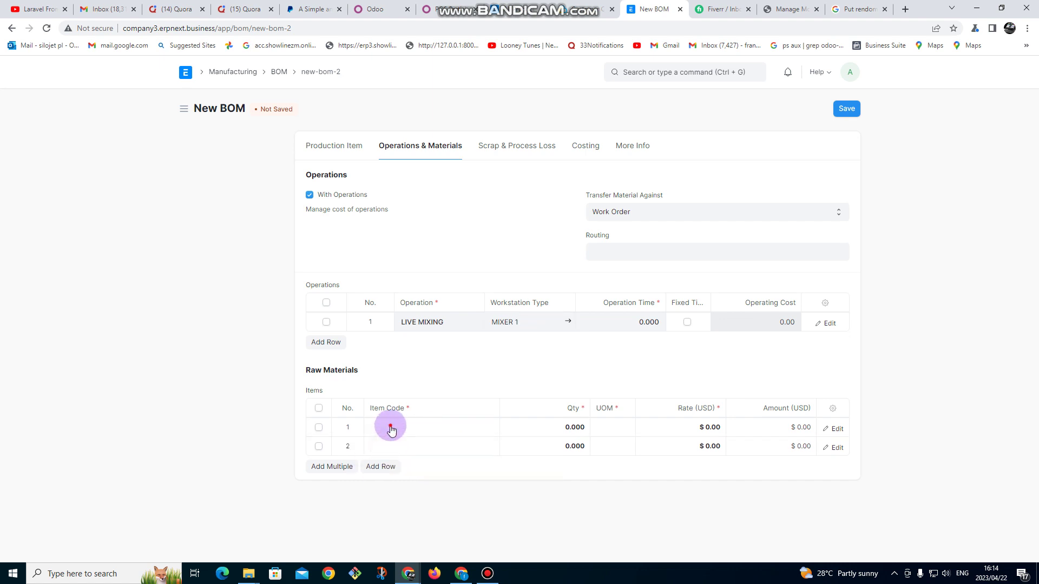
{"action": "left_click", "coordinate": [390, 427]}
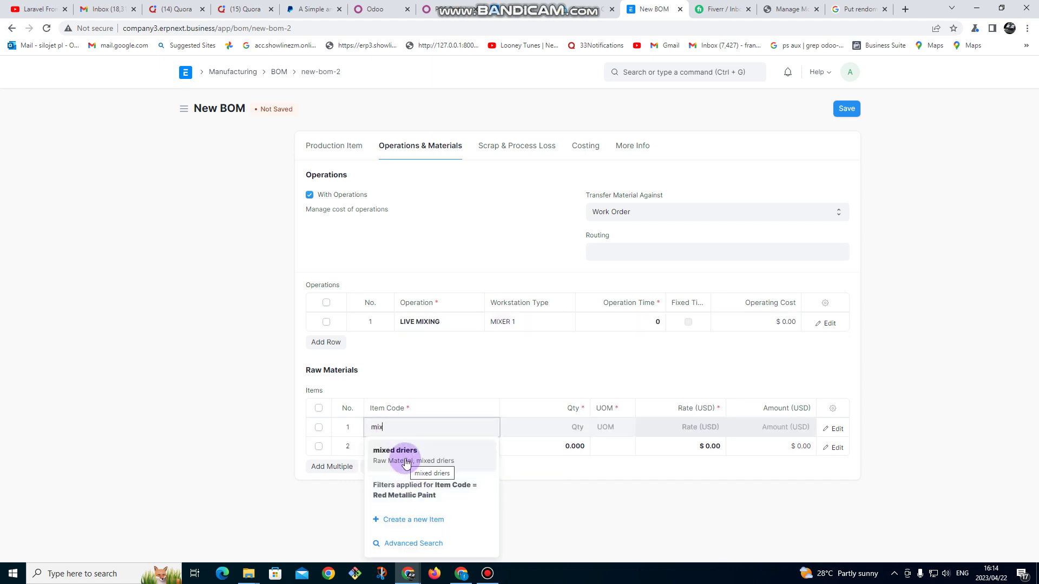
{"action": "key", "text": "BackSpace"}
{"action": "type", "text": "et"}
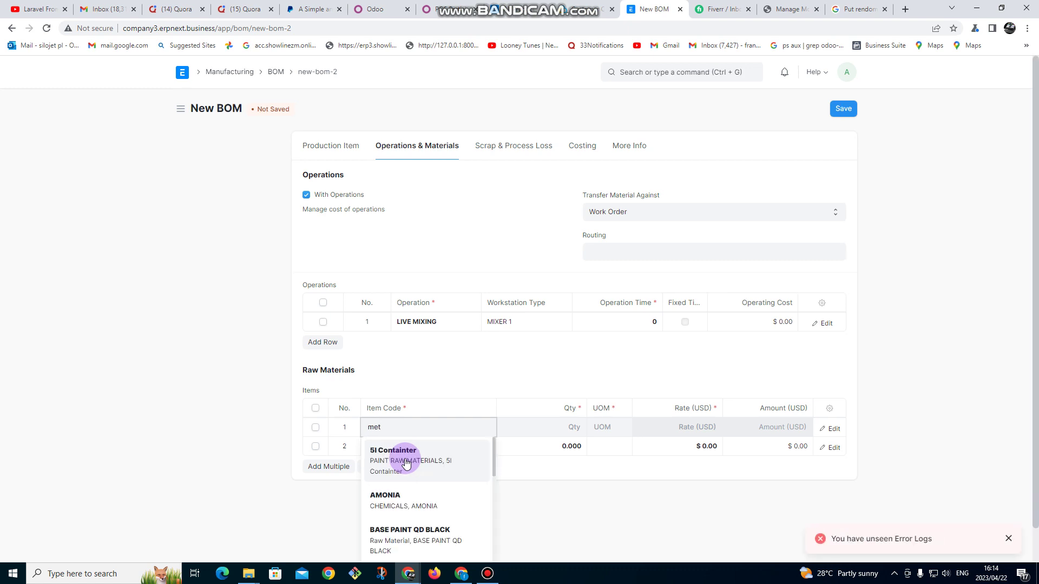
{"action": "left_click", "coordinate": [406, 457]}
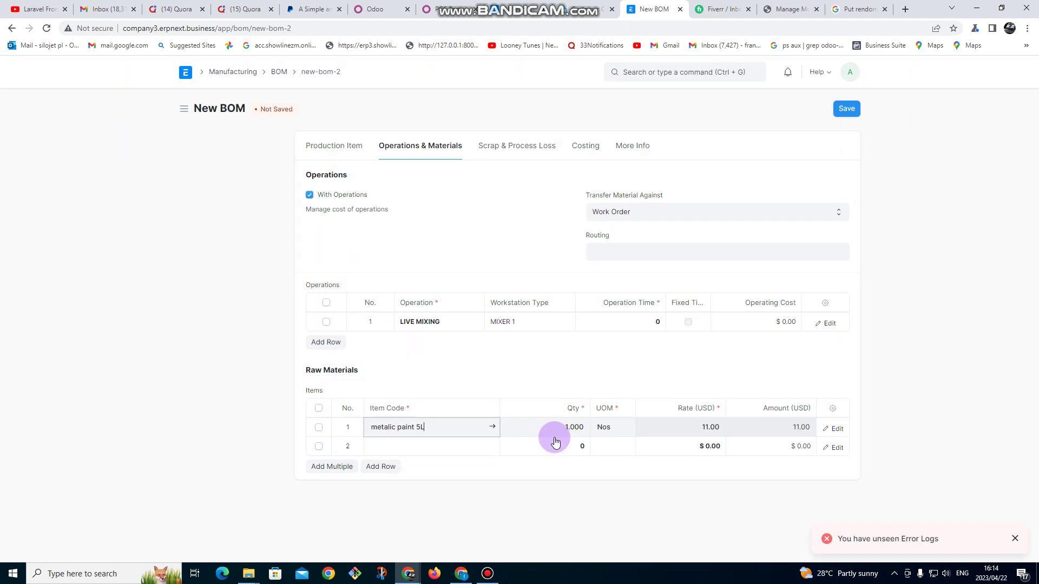
Start creating a new item for the second raw material row, with red color powder as both item code and item name.
{"action": "left_click", "coordinate": [403, 452]}
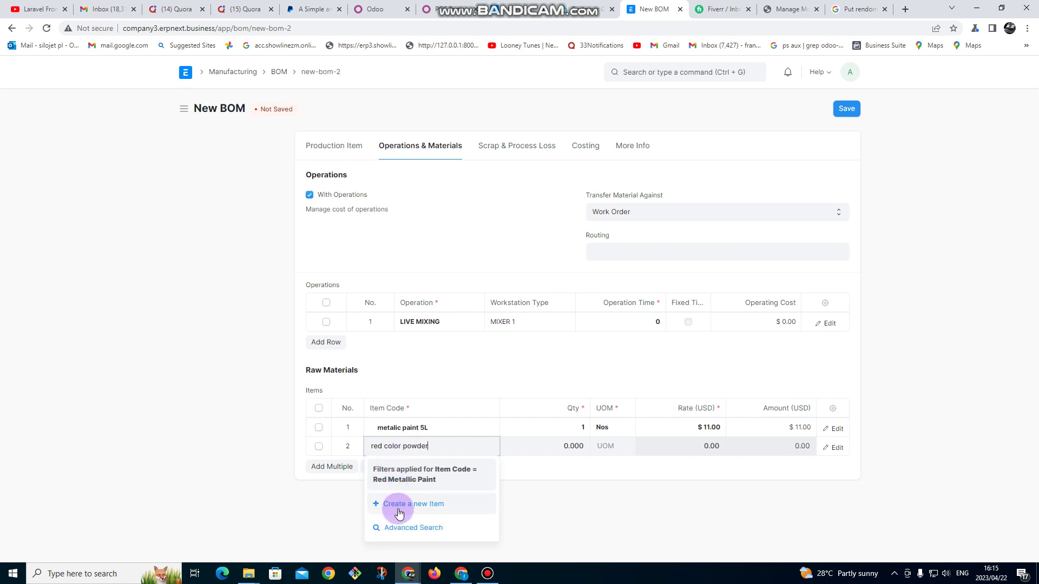
{"action": "left_click", "coordinate": [399, 509]}
{"action": "left_click", "coordinate": [446, 161]}
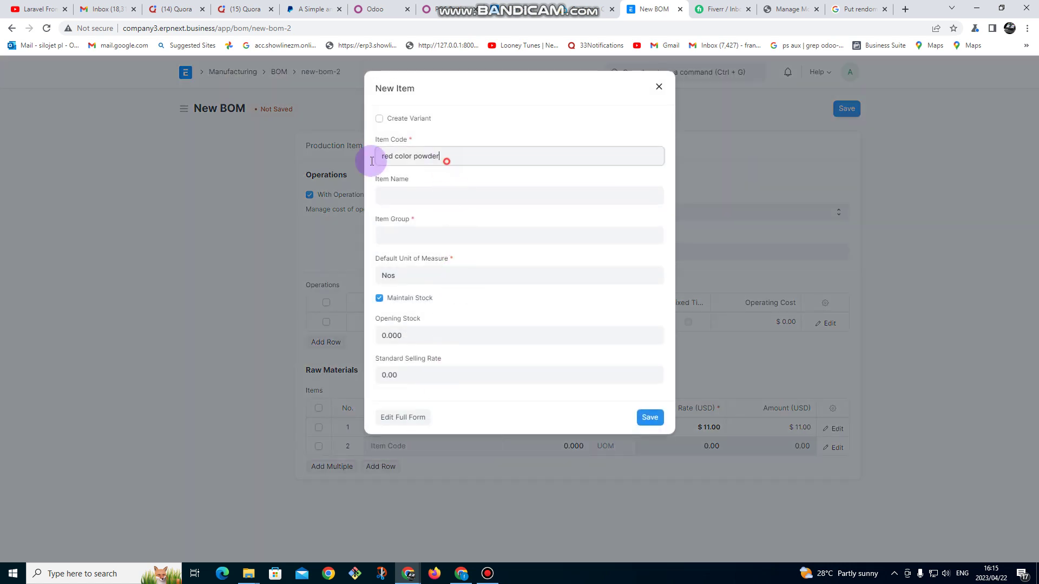
{"action": "left_click_drag", "start_coordinate": [372, 161], "coordinate": [307, 165]}
{"action": "key", "text": "ctrl+c"}
{"action": "left_click", "coordinate": [432, 200]}
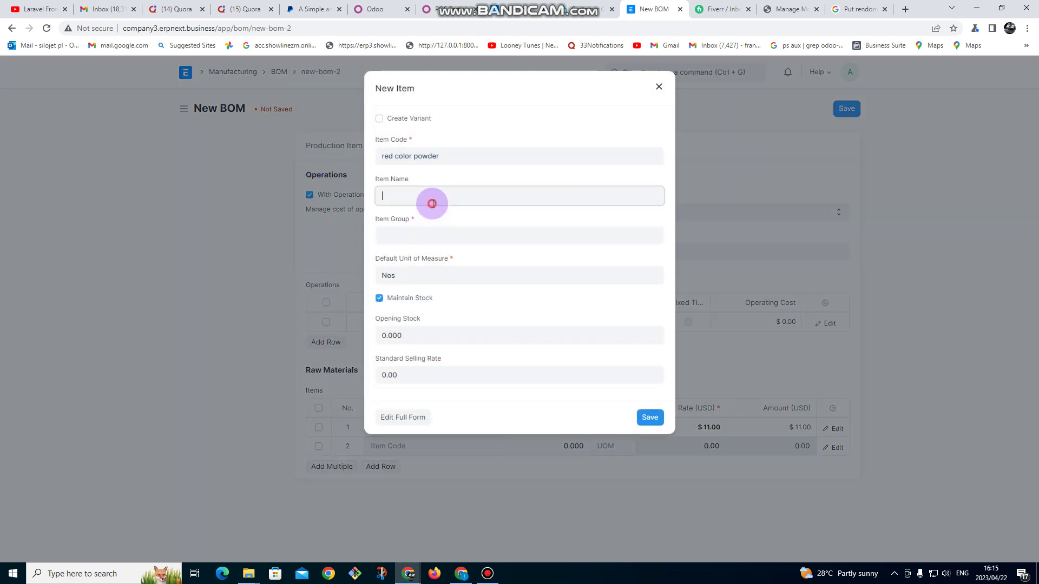
{"action": "key", "text": "ctrl+v"}
Assign red color powder to the Raw Material item group, set its valuation rate to 1 in the full form, and save the item.
{"action": "left_click", "coordinate": [432, 232]}
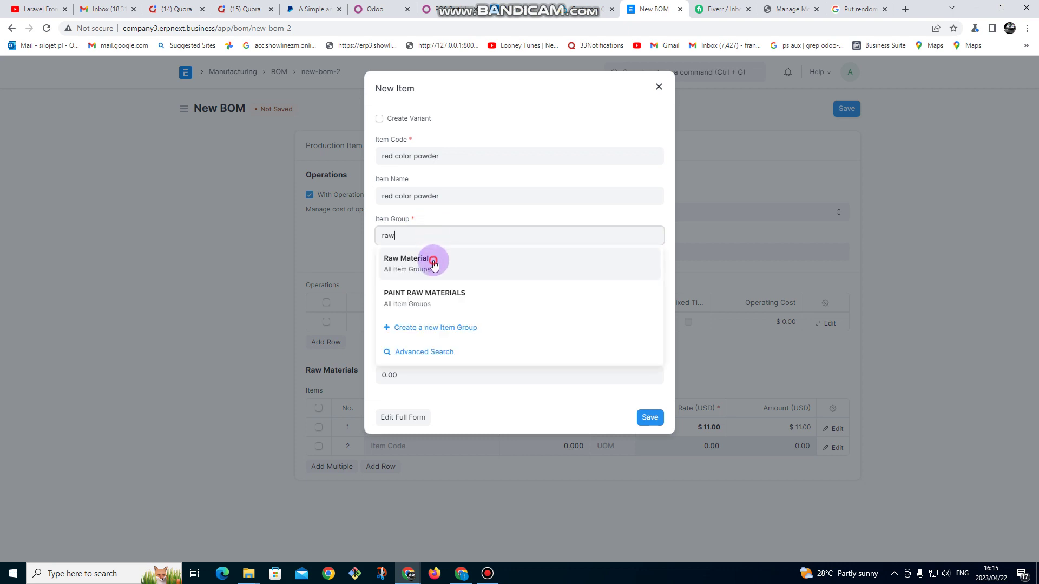
{"action": "left_click", "coordinate": [432, 256]}
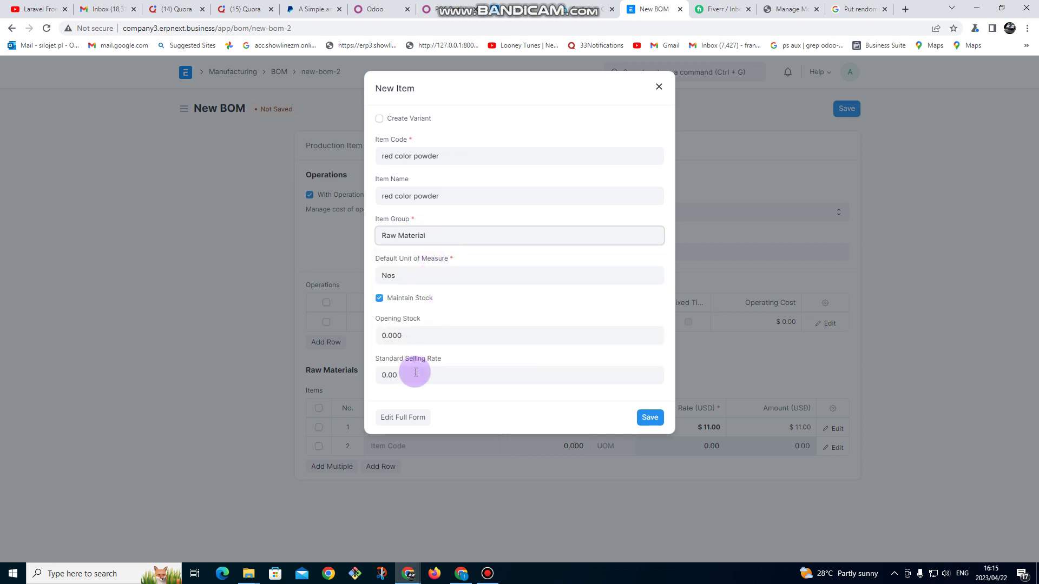
{"action": "left_click", "coordinate": [408, 418]}
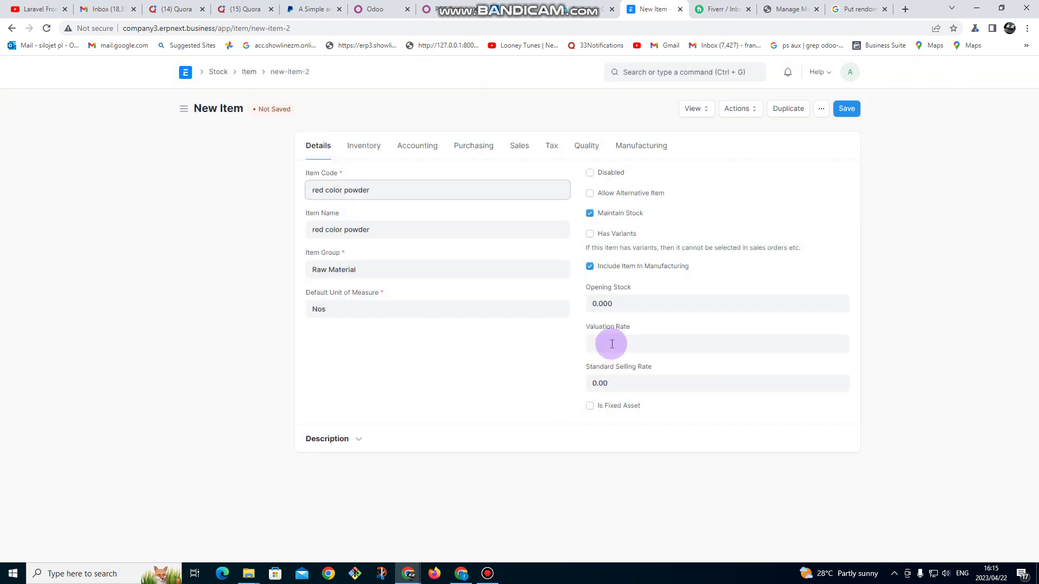
{"action": "left_click", "coordinate": [611, 343]}
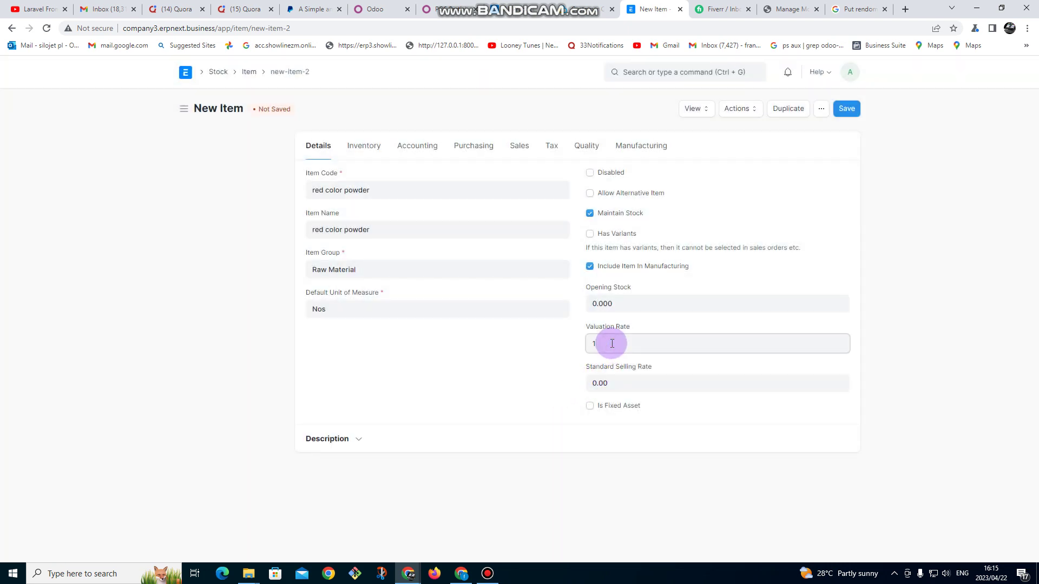
{"action": "left_click", "coordinate": [840, 111]}
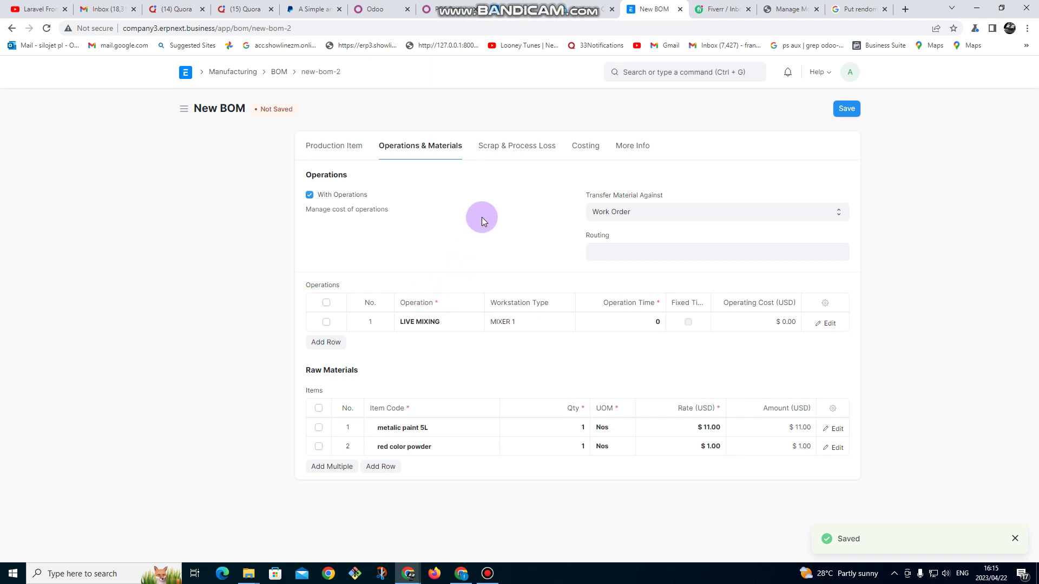
Review the costing of the Red Metallic Paint BOM, and save and permanently submit it.
{"action": "left_click", "coordinate": [516, 149]}
{"action": "left_click", "coordinate": [582, 145]}
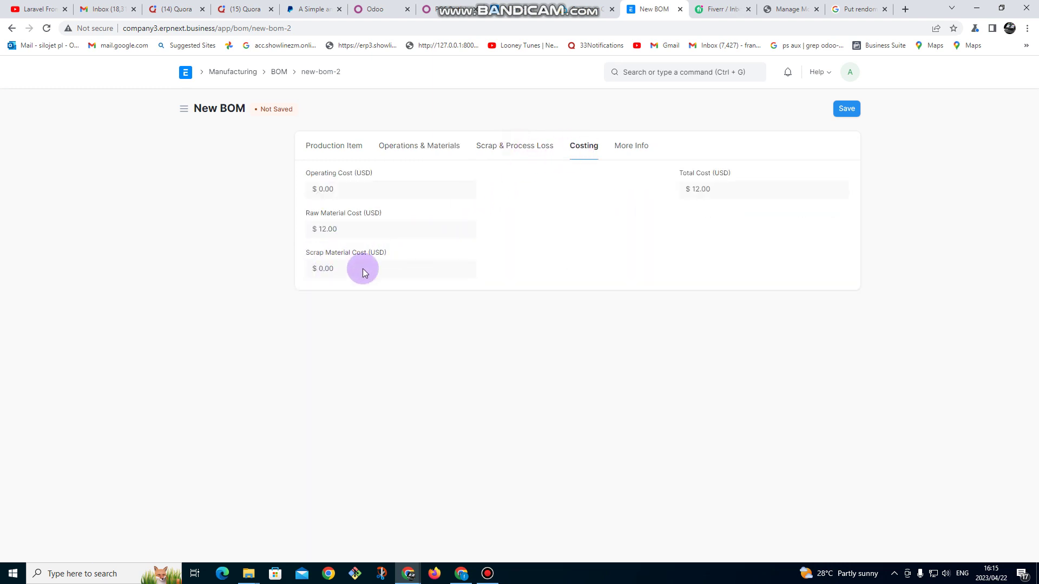
{"action": "left_click", "coordinate": [847, 110]}
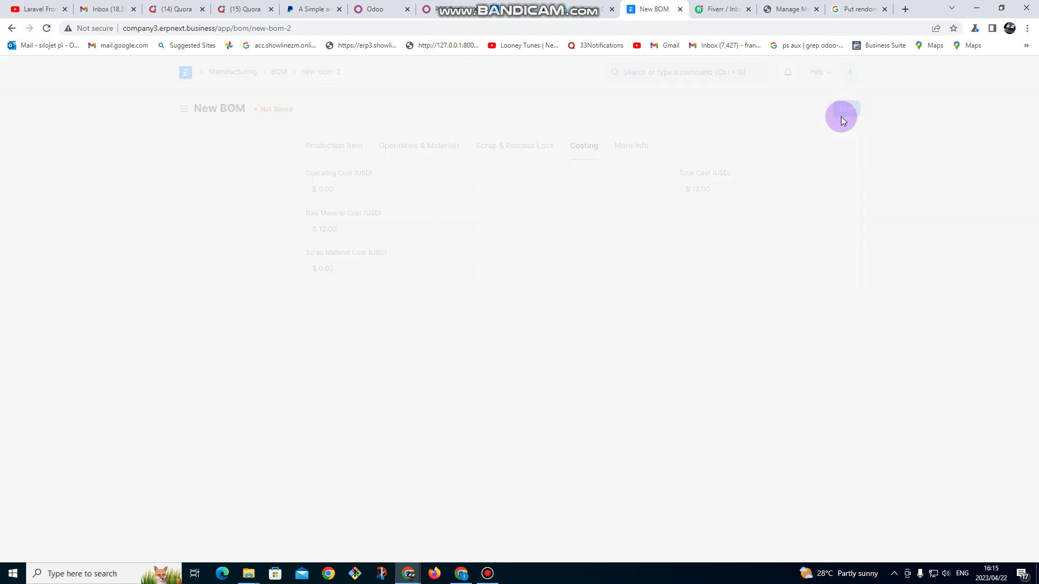
{"action": "left_click", "coordinate": [841, 109]}
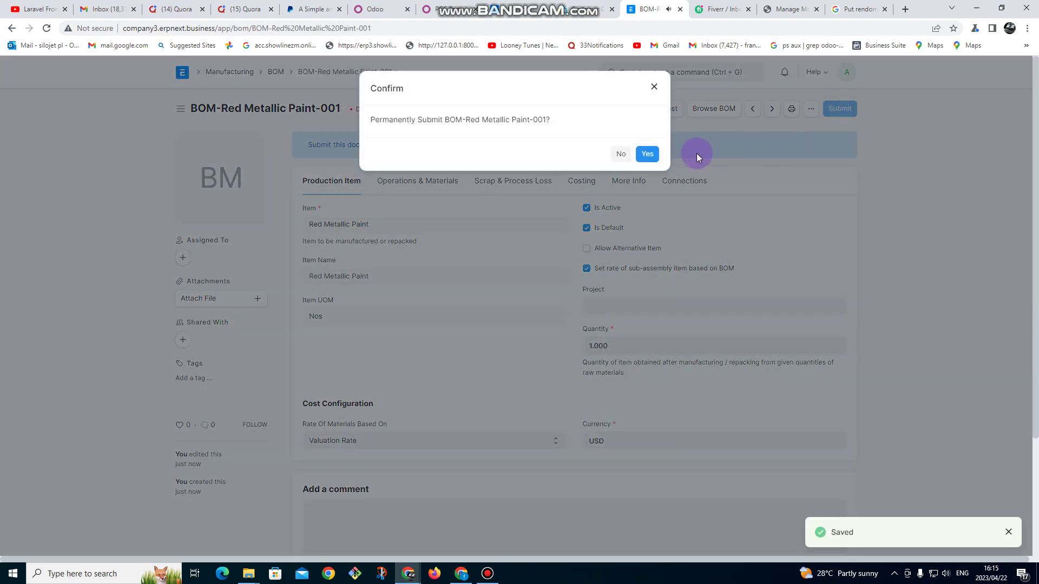
{"action": "left_click", "coordinate": [657, 154]}
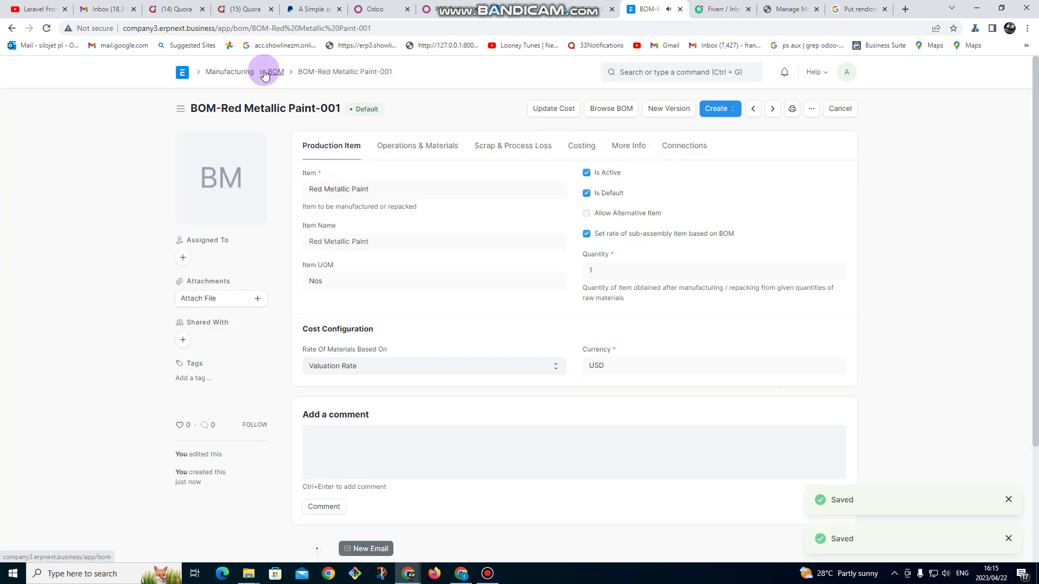
Return to the BOM list to view the submitted BOM and go back to the home workspace.
{"action": "left_click", "coordinate": [271, 71]}
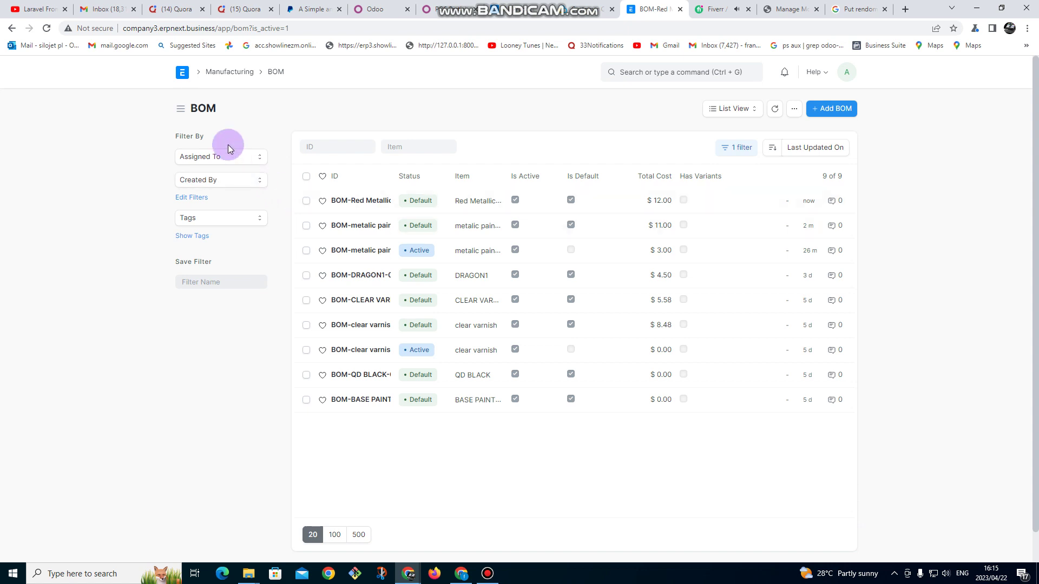
{"action": "left_click", "coordinate": [188, 77]}
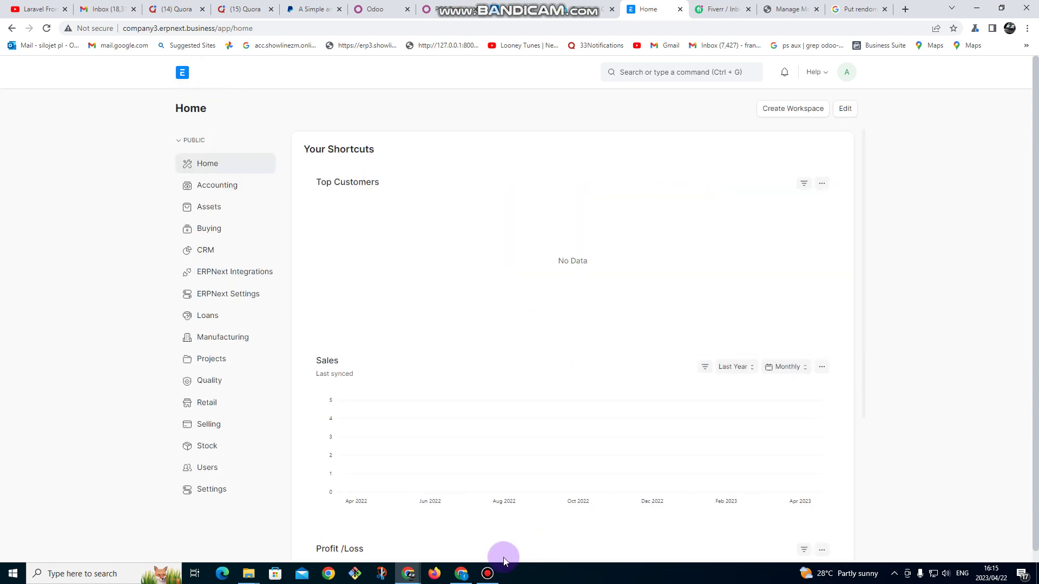